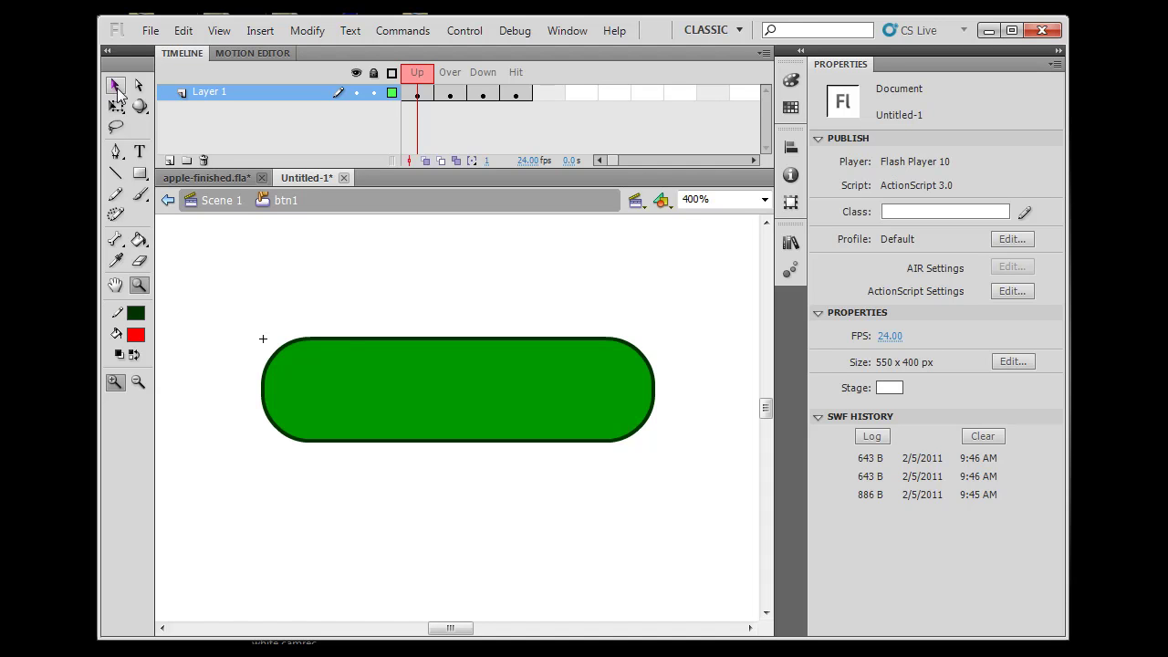
Copy the green fill of the button shape in the Up frame of Layer 1.
{"action": "left_click", "coordinate": [116, 86]}
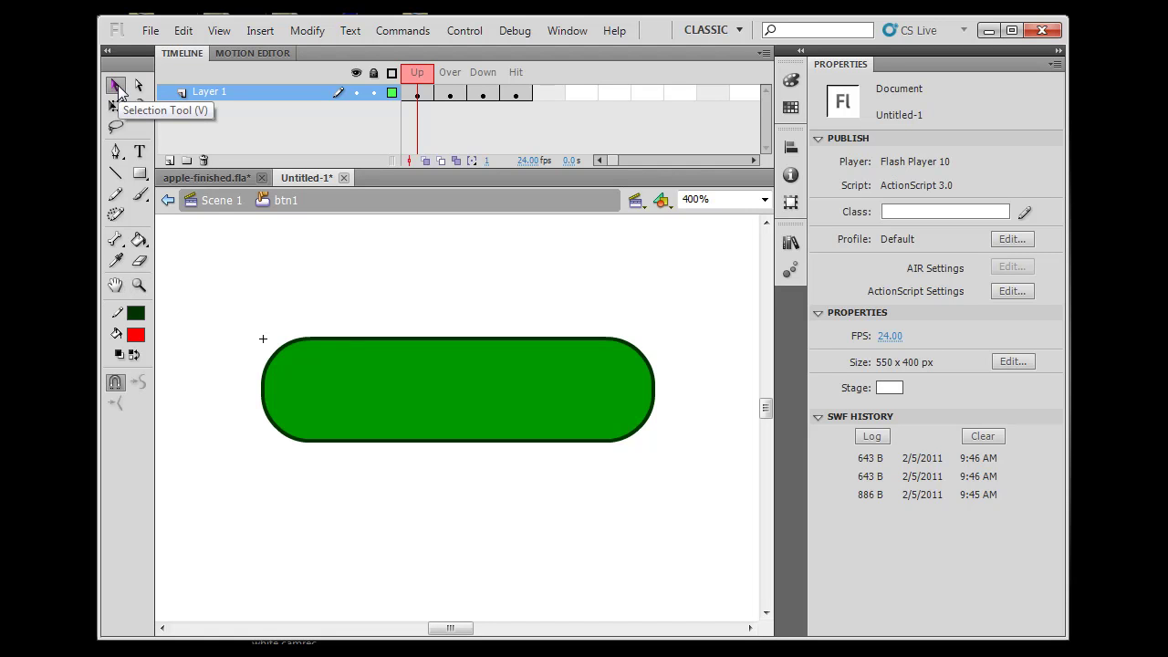
{"action": "left_click", "coordinate": [473, 402]}
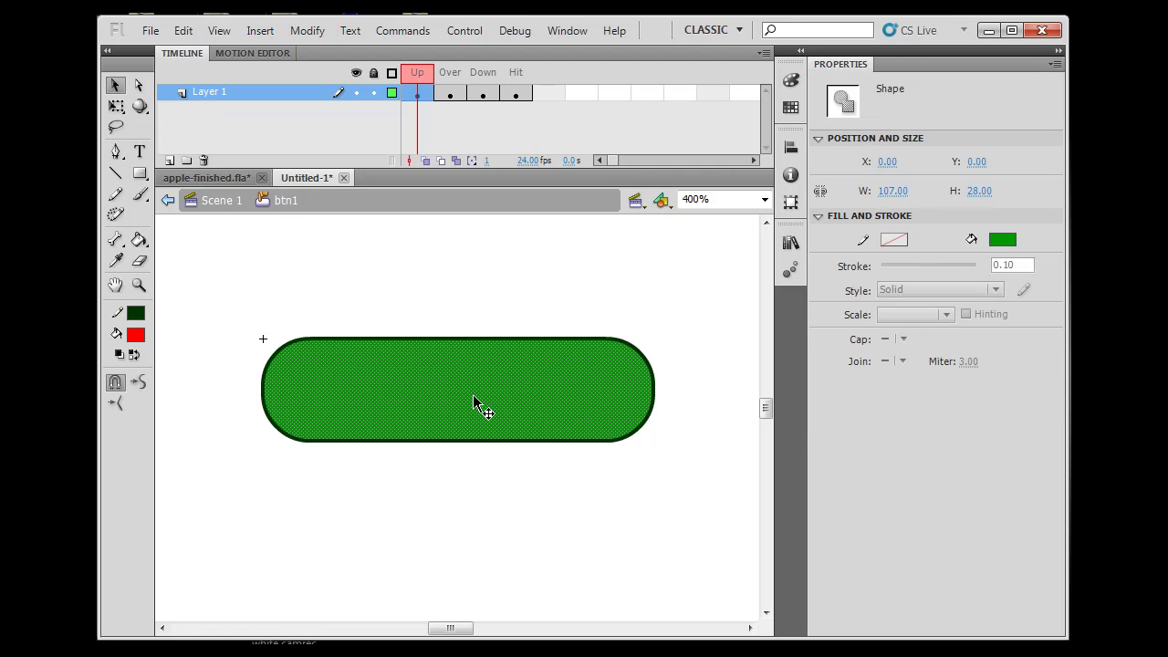
{"action": "left_click", "coordinate": [183, 30]}
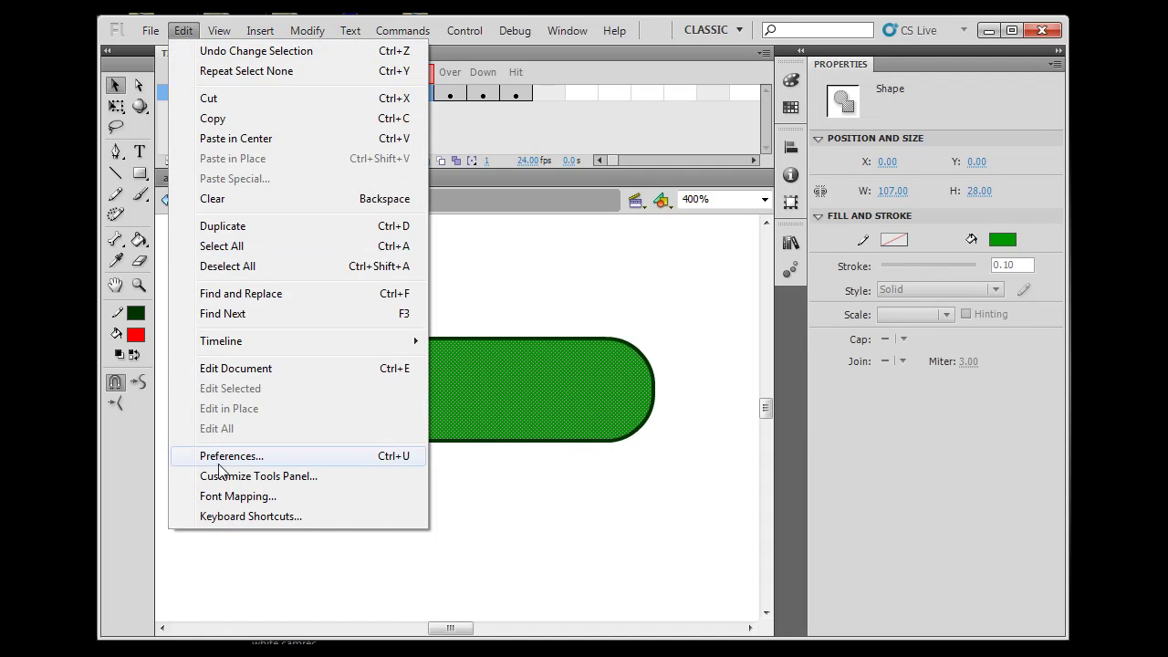
{"action": "left_click", "coordinate": [219, 122]}
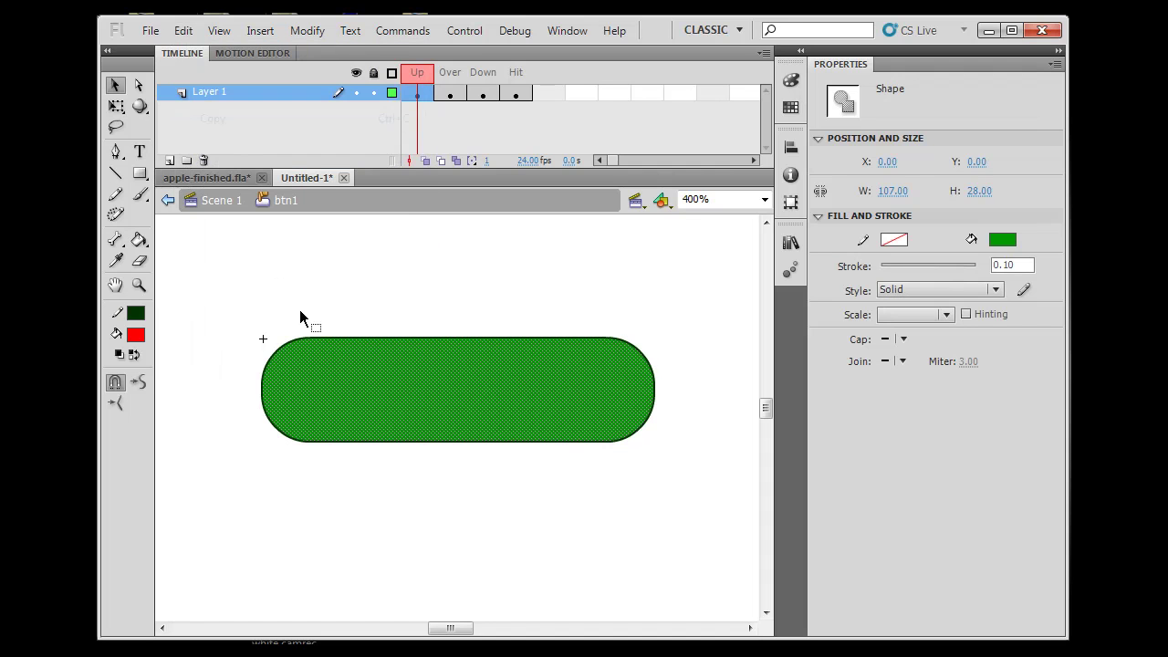
Add a new layer above Layer 1 and paste the copied fill in place in its Up frame.
{"action": "left_click", "coordinate": [169, 162]}
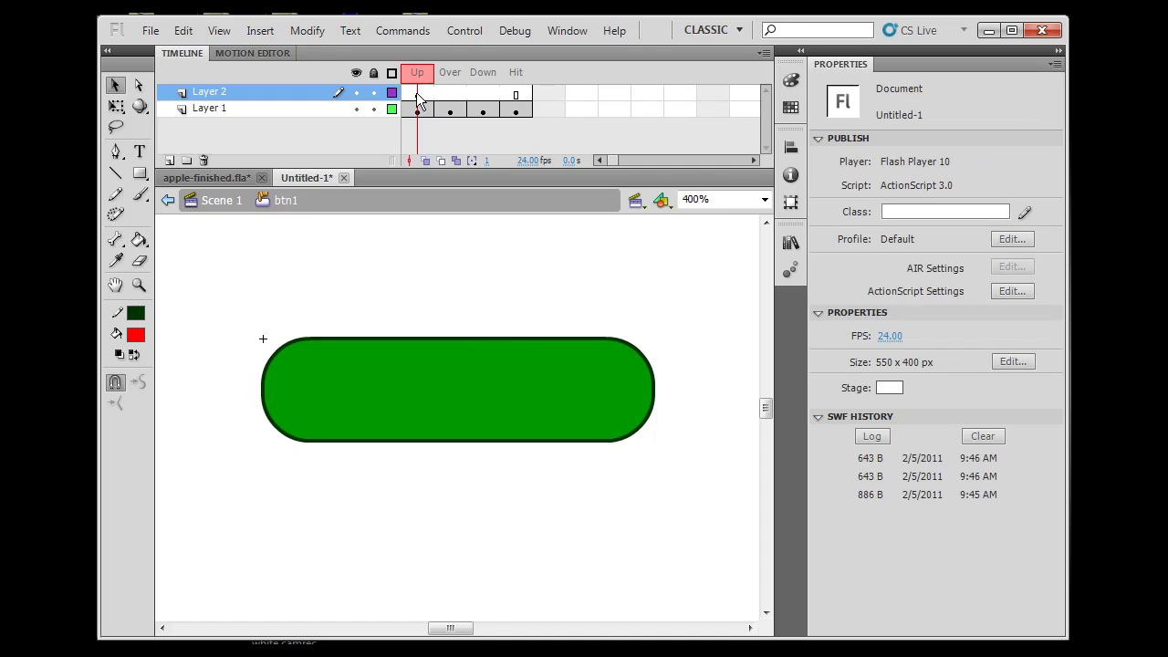
{"action": "left_click", "coordinate": [417, 94]}
{"action": "right_click", "coordinate": [418, 95]}
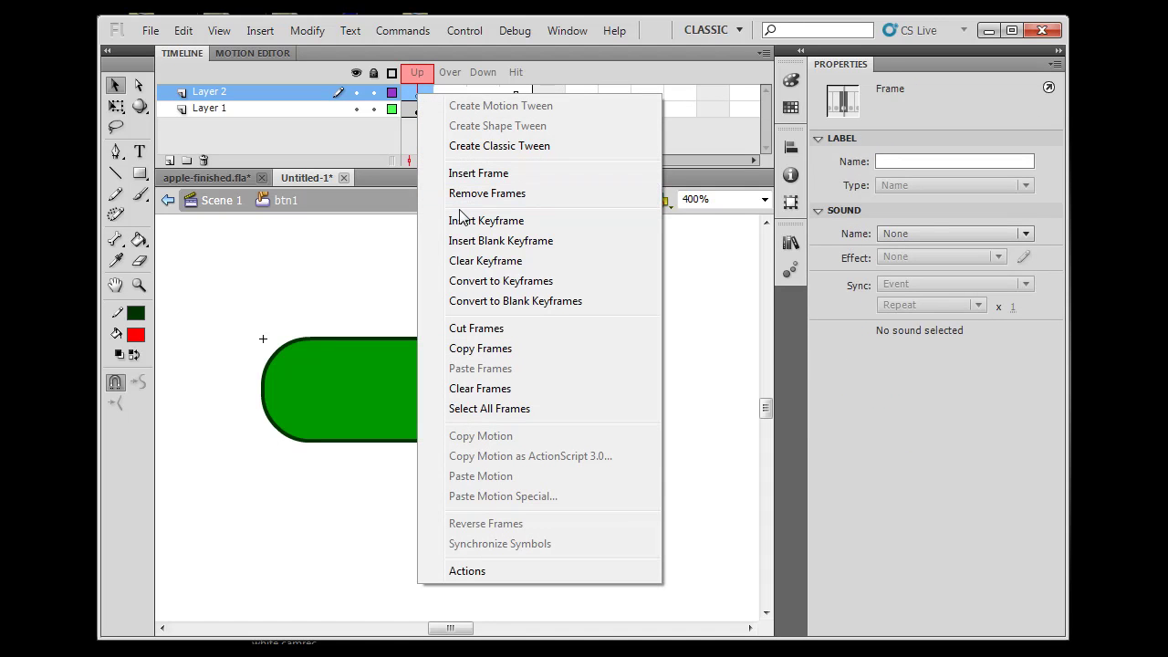
{"action": "left_click", "coordinate": [412, 85]}
{"action": "left_click", "coordinate": [183, 30]}
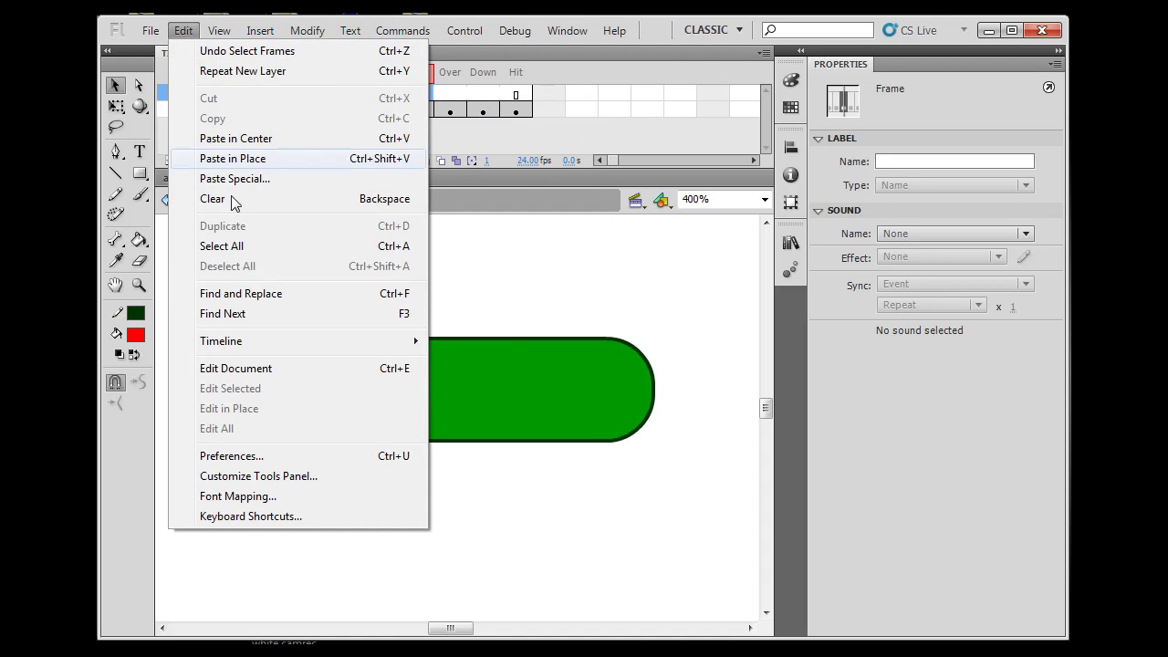
{"action": "left_click", "coordinate": [230, 160]}
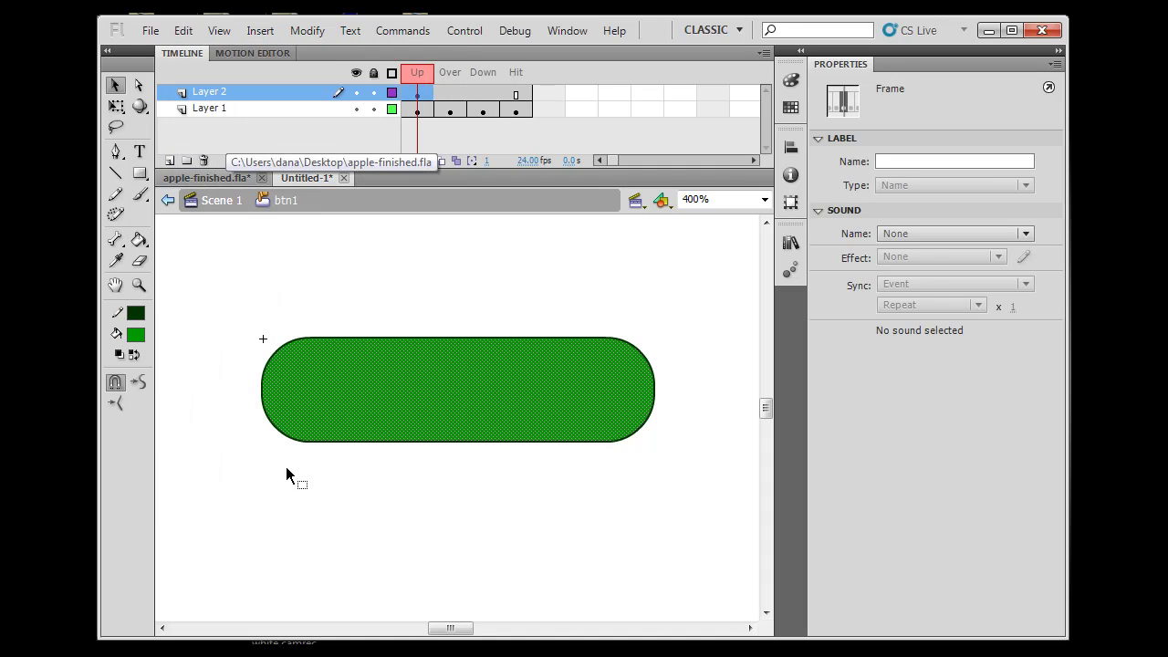
{"action": "left_click", "coordinate": [344, 513]}
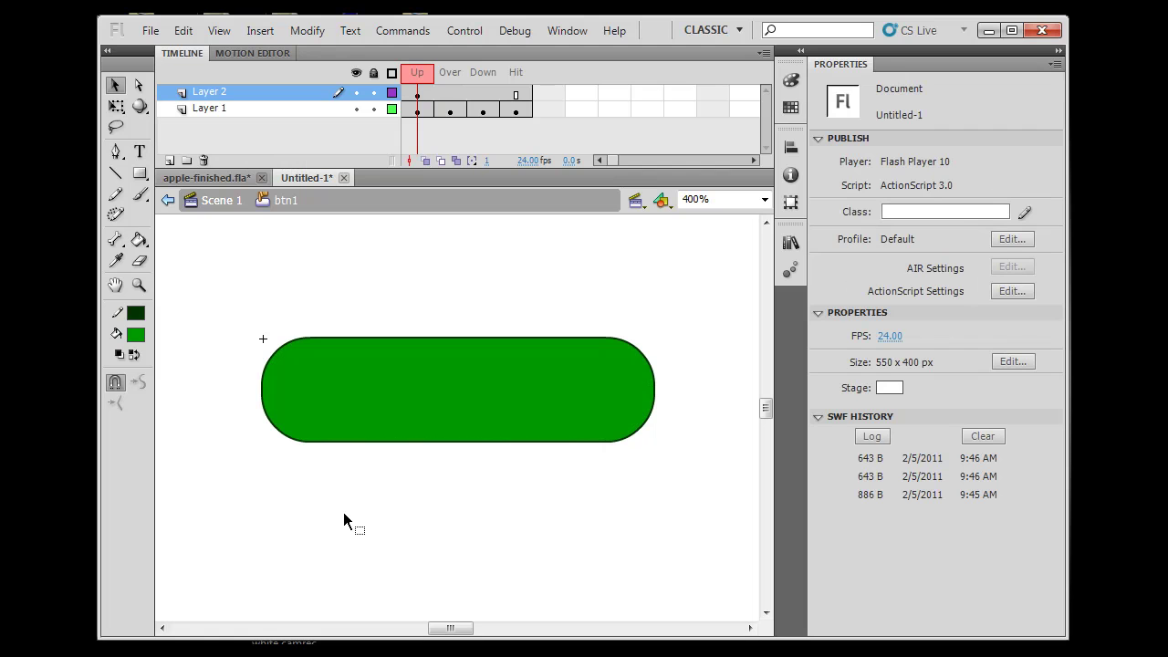
Give the pasted shape on Layer 2 a linear gradient fill and set its starting colour to dark green 008A00.
{"action": "left_click", "coordinate": [790, 81]}
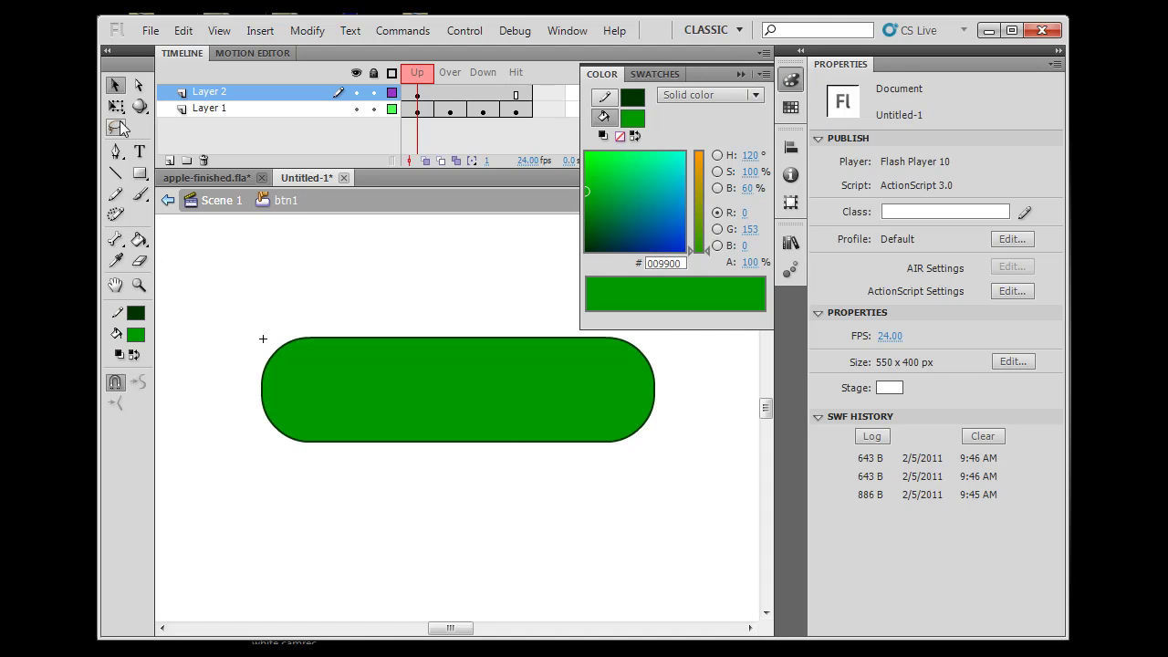
{"action": "left_click", "coordinate": [117, 86]}
{"action": "left_click", "coordinate": [358, 366]}
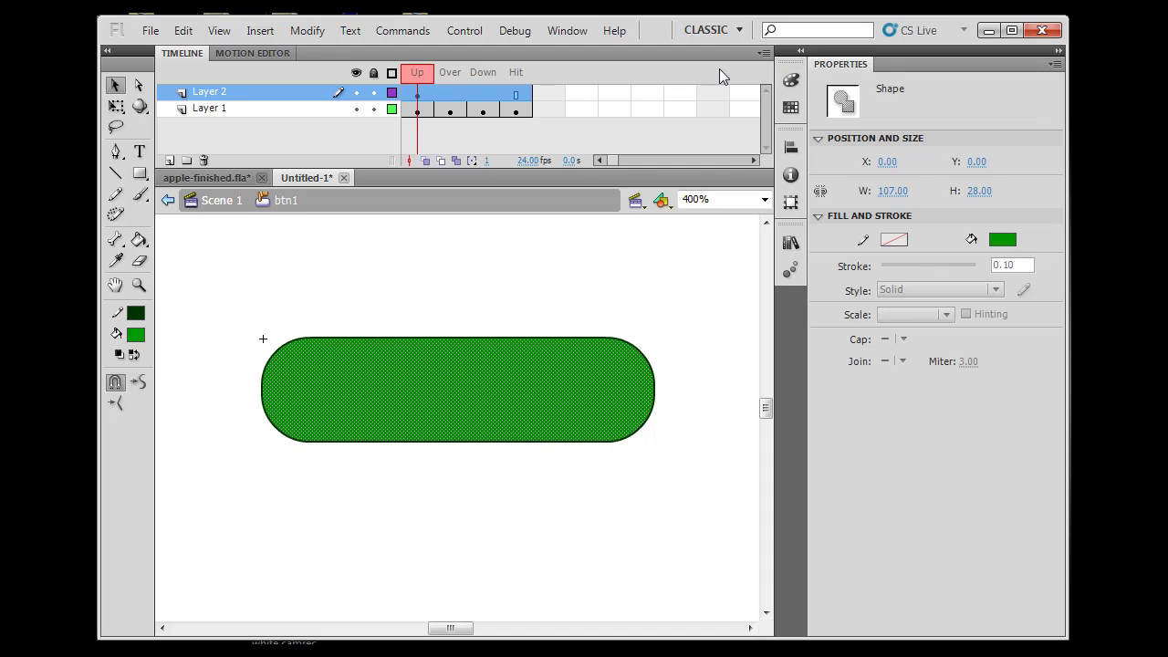
{"action": "left_click", "coordinate": [790, 82]}
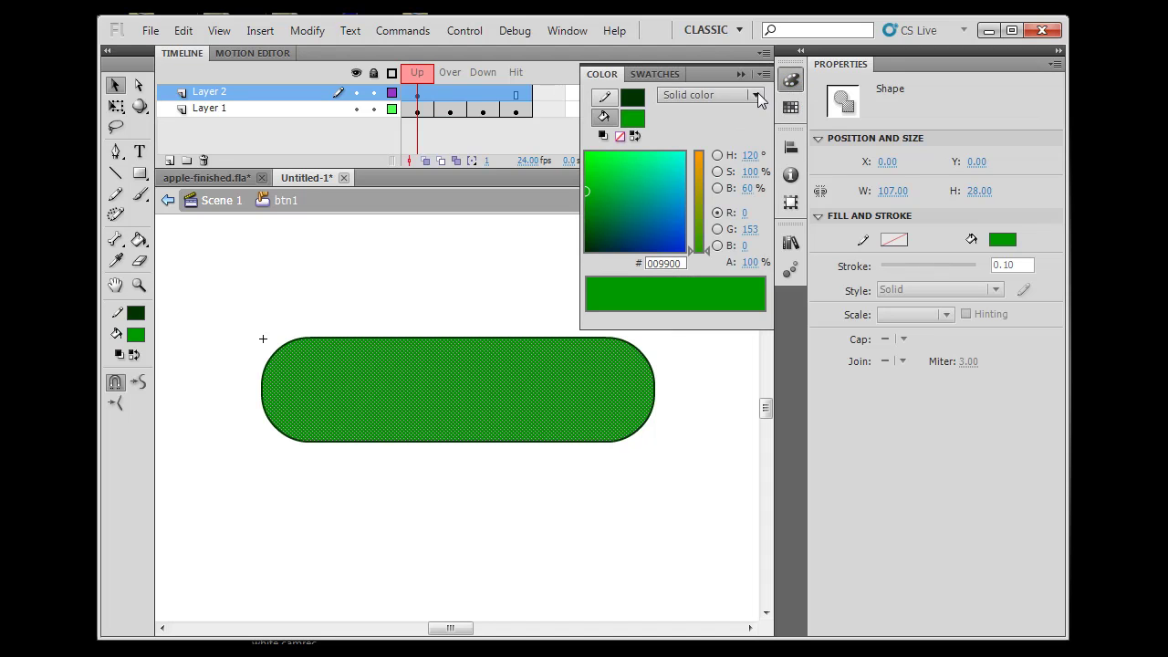
{"action": "left_click", "coordinate": [710, 94]}
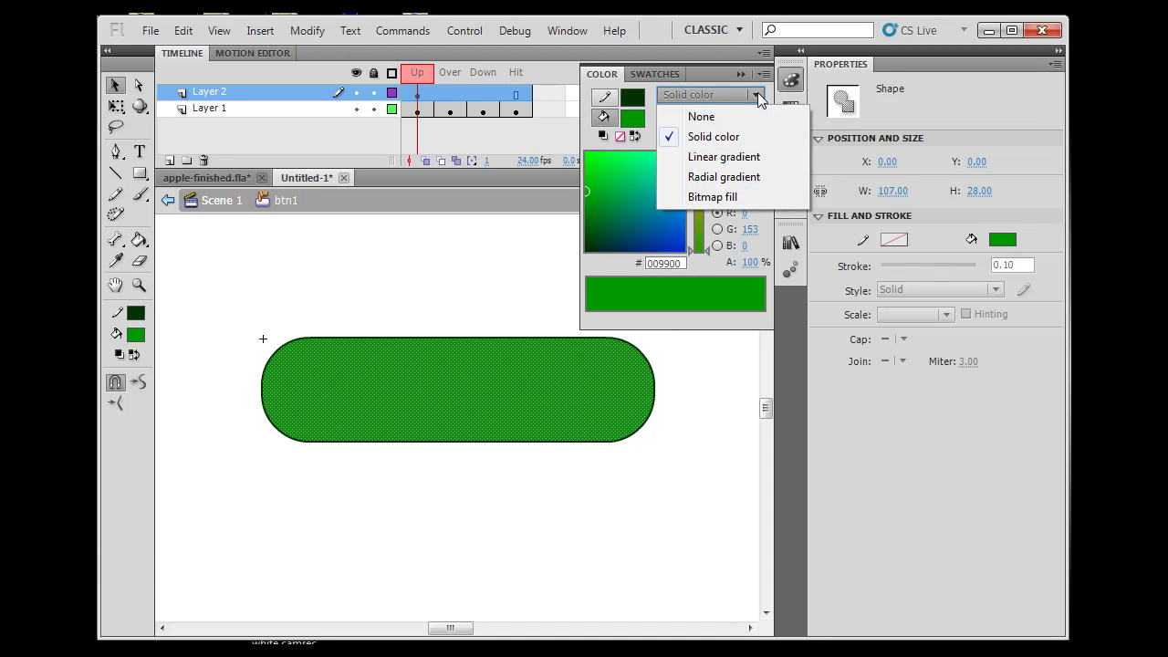
{"action": "left_click", "coordinate": [725, 157]}
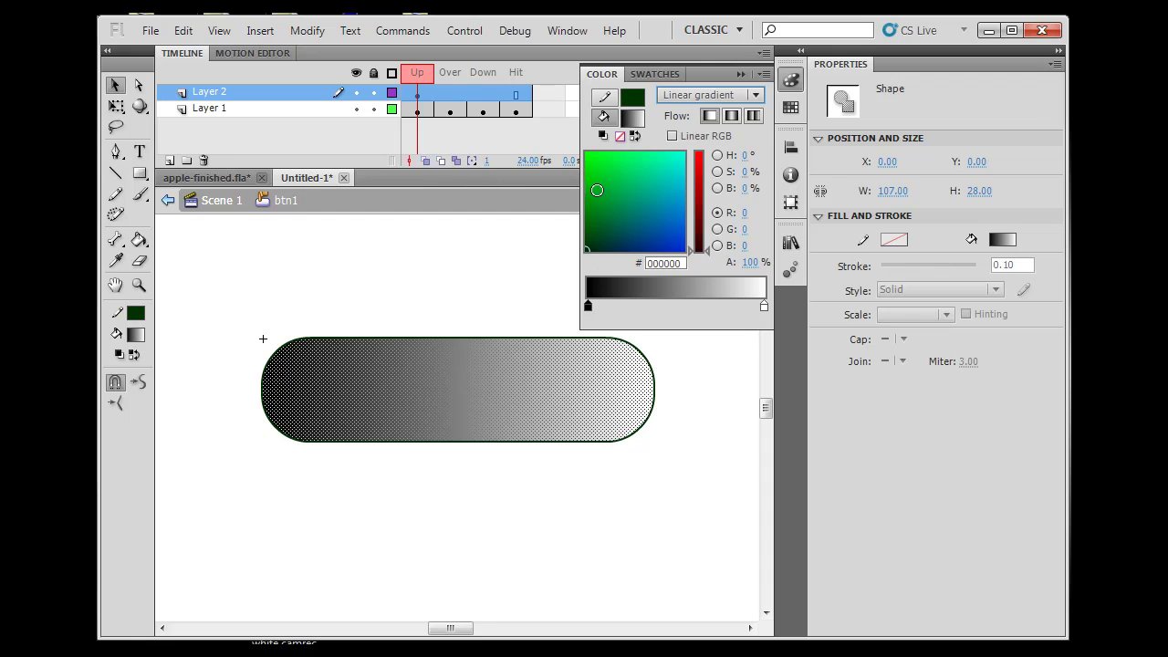
{"action": "left_click", "coordinate": [586, 194]}
{"action": "mouse_move", "coordinate": [585, 194]}
{"action": "left_mouse_down"}
{"action": "mouse_move", "coordinate": [581, 206]}
{"action": "mouse_move", "coordinate": [578, 197]}
{"action": "left_mouse_up"}
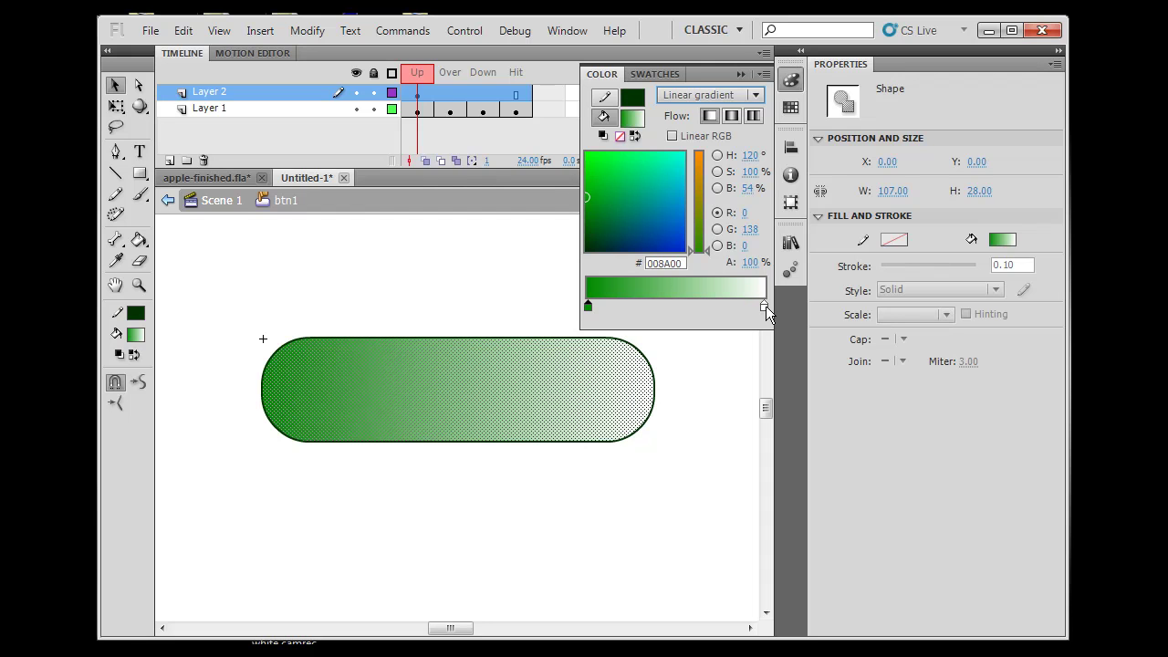
Set the gradient's end colour to bright green 79FA00 and run the gradient vertically with the bright end at the shape's top.
{"action": "left_click", "coordinate": [765, 307]}
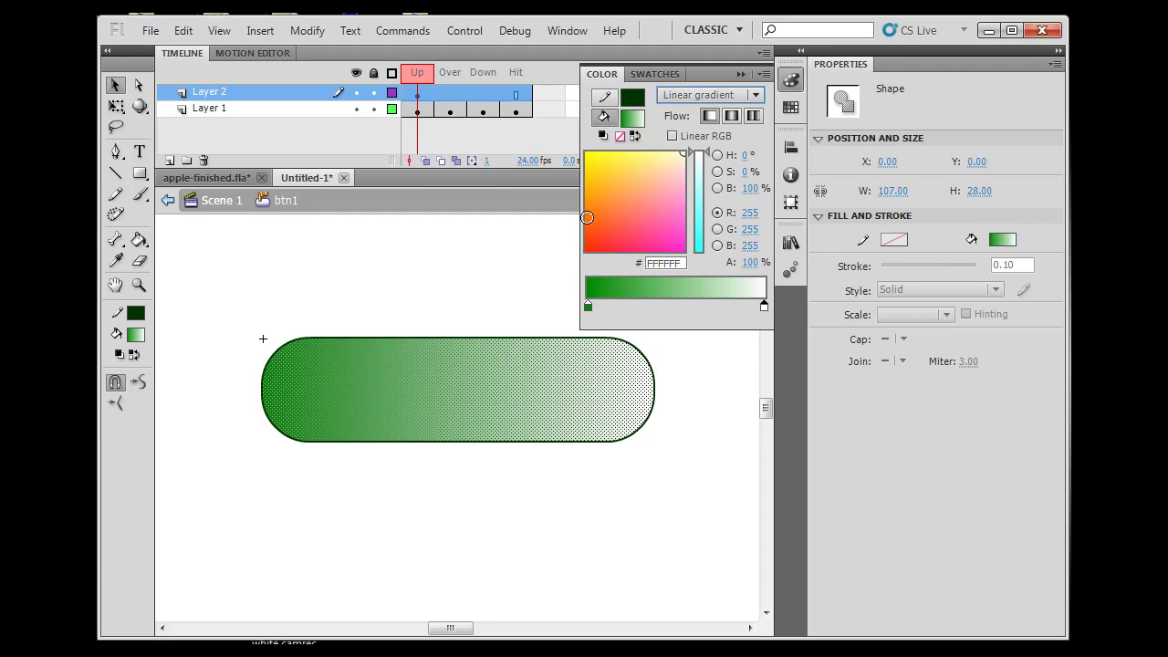
{"action": "mouse_move", "coordinate": [706, 153]}
{"action": "left_mouse_down"}
{"action": "mouse_move", "coordinate": [704, 188]}
{"action": "mouse_move", "coordinate": [670, 200]}
{"action": "mouse_move", "coordinate": [557, 172]}
{"action": "mouse_move", "coordinate": [558, 184]}
{"action": "left_mouse_up"}
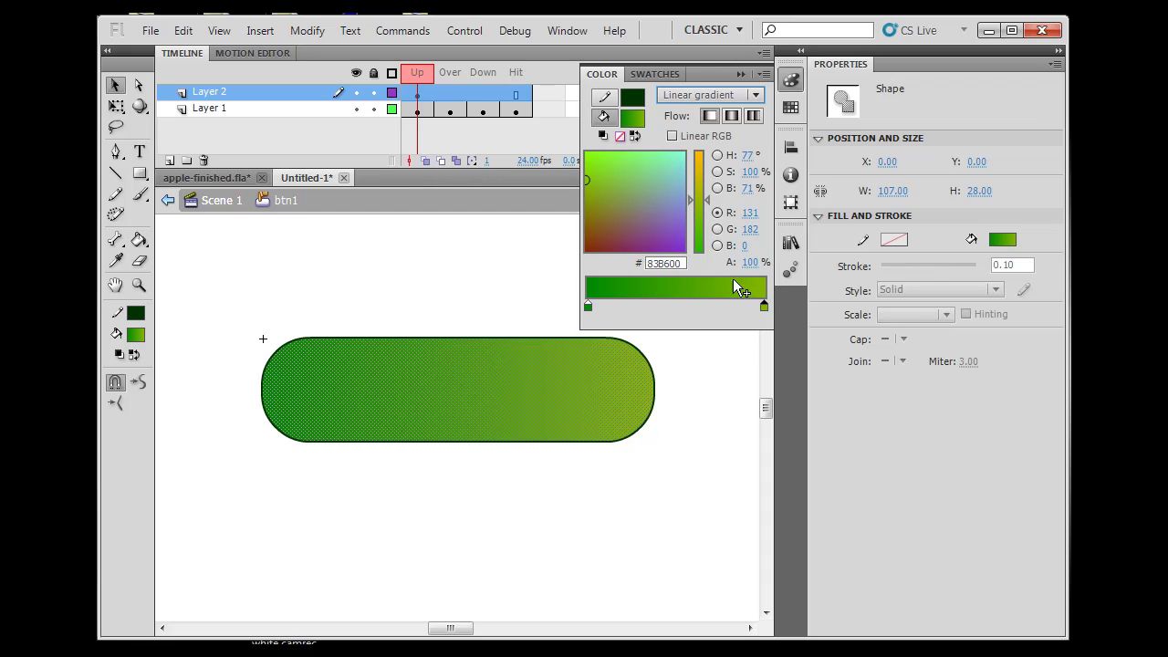
{"action": "left_click_drag", "start_coordinate": [710, 206], "coordinate": [710, 212]}
{"action": "left_click_drag", "start_coordinate": [628, 193], "coordinate": [578, 155]}
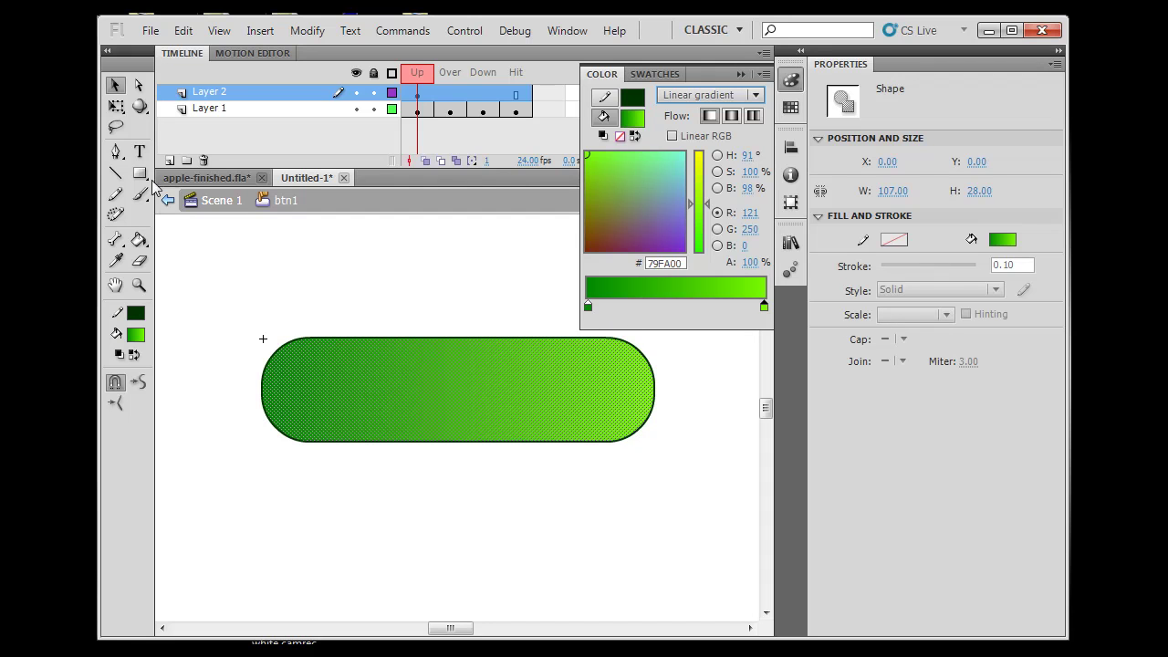
{"action": "left_click", "coordinate": [141, 243]}
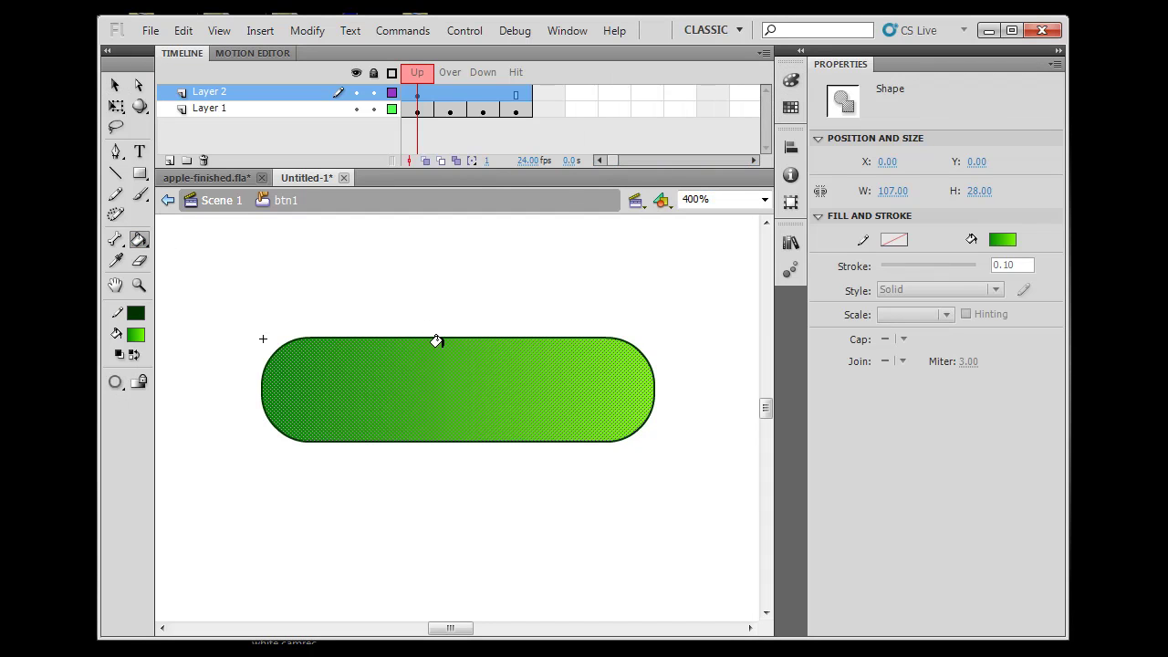
{"action": "mouse_move", "coordinate": [440, 351]}
{"action": "left_mouse_down"}
{"action": "mouse_move", "coordinate": [441, 402]}
{"action": "mouse_move", "coordinate": [454, 411]}
{"action": "mouse_move", "coordinate": [452, 348]}
{"action": "left_mouse_up"}
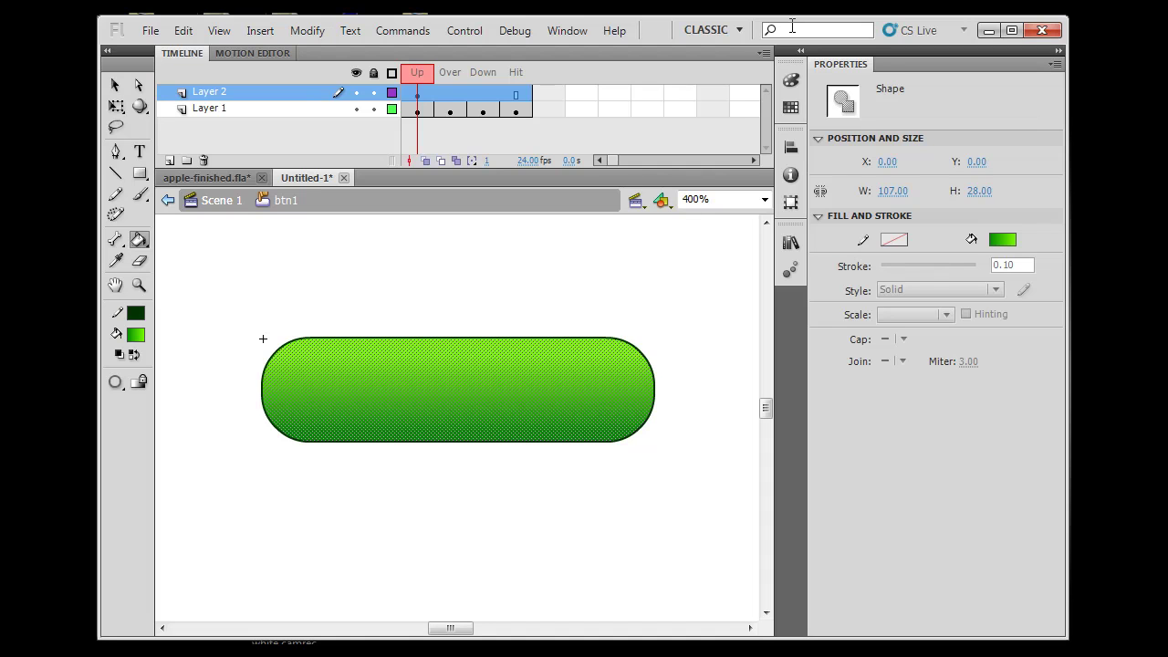
Add a 008A00 colour stop near the gradient's dark end and set the outermost stop to green 00E000.
{"action": "left_click", "coordinate": [790, 80]}
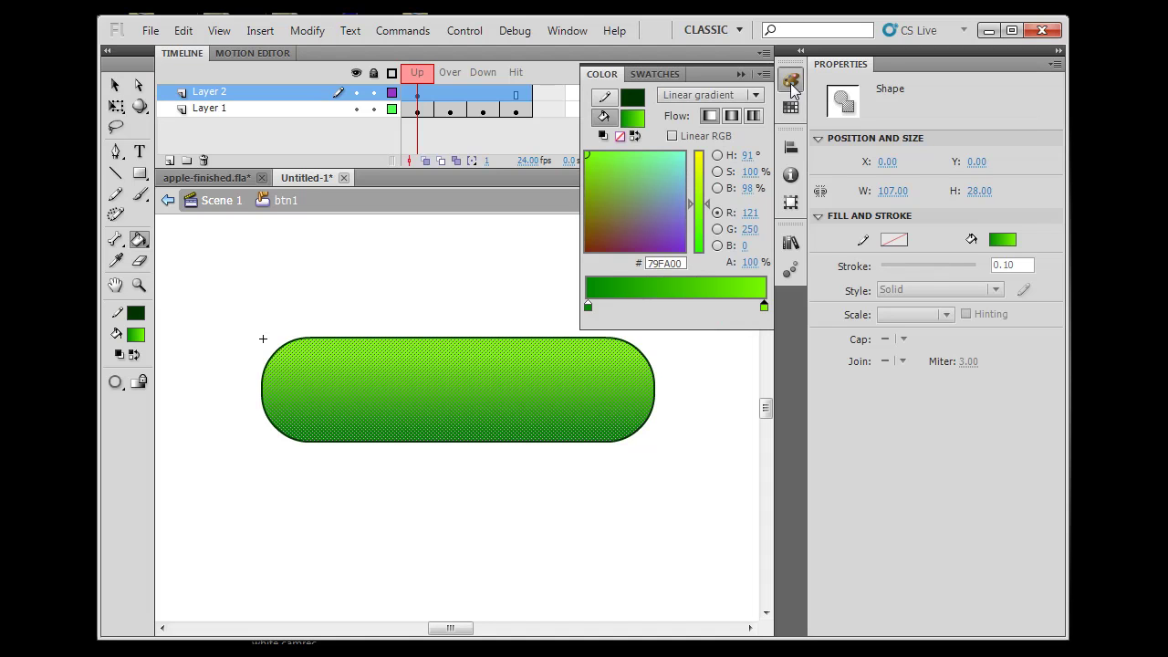
{"action": "left_click", "coordinate": [588, 308]}
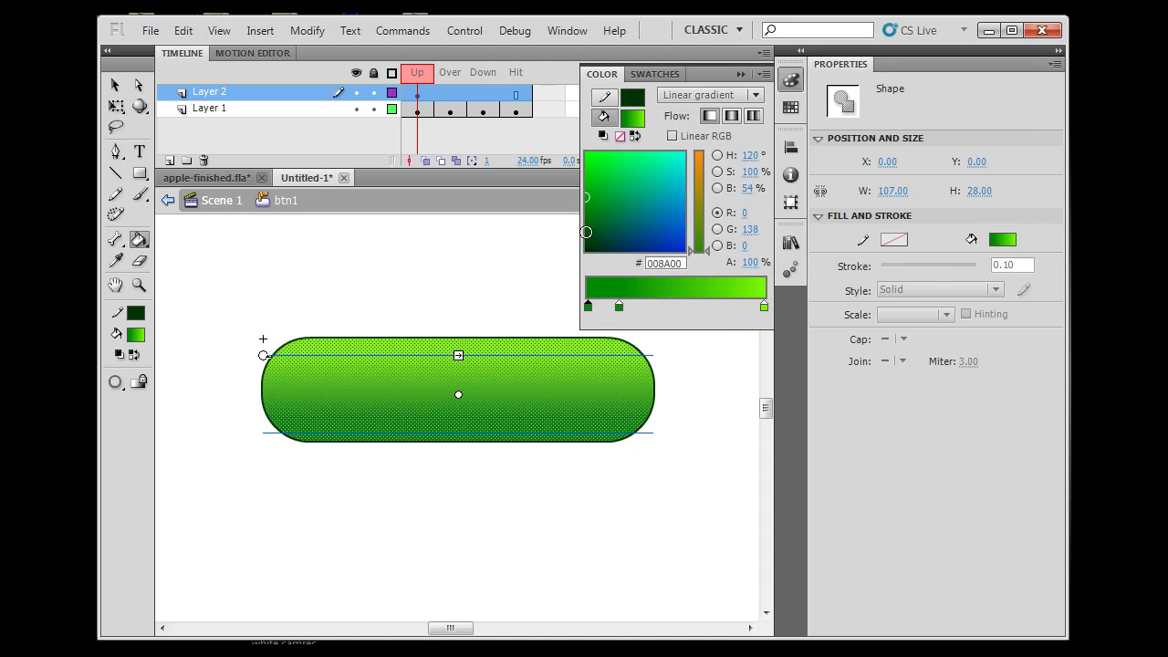
{"action": "left_click_drag", "start_coordinate": [587, 191], "coordinate": [580, 163]}
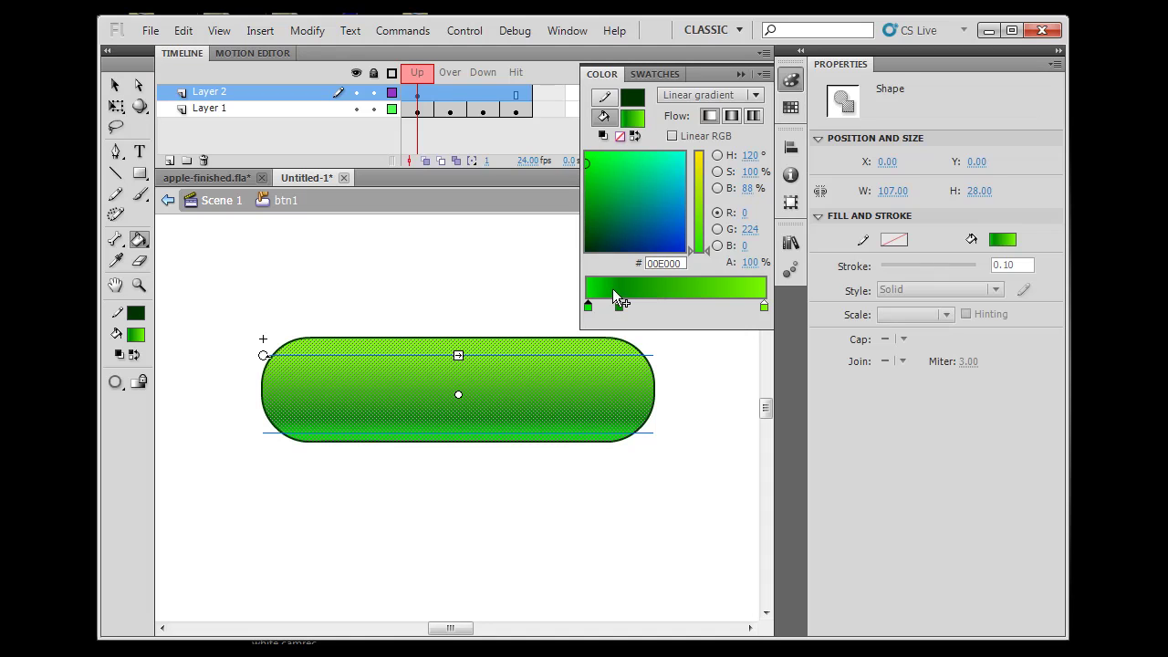
{"action": "left_click", "coordinate": [620, 307]}
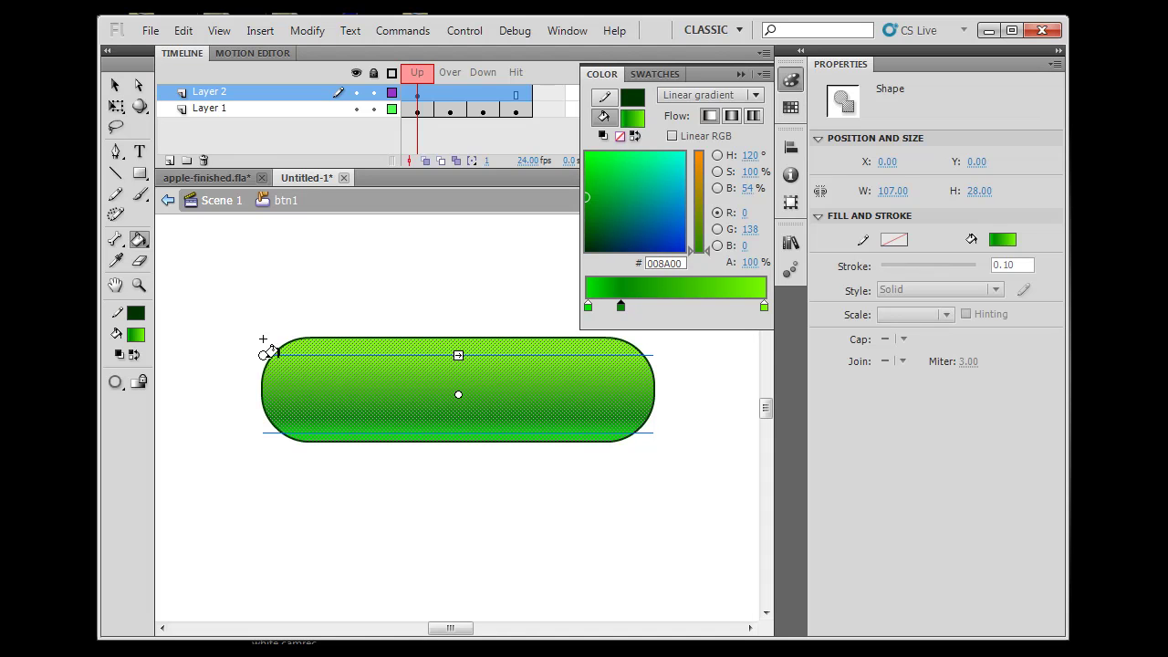
{"action": "left_click", "coordinate": [114, 84]}
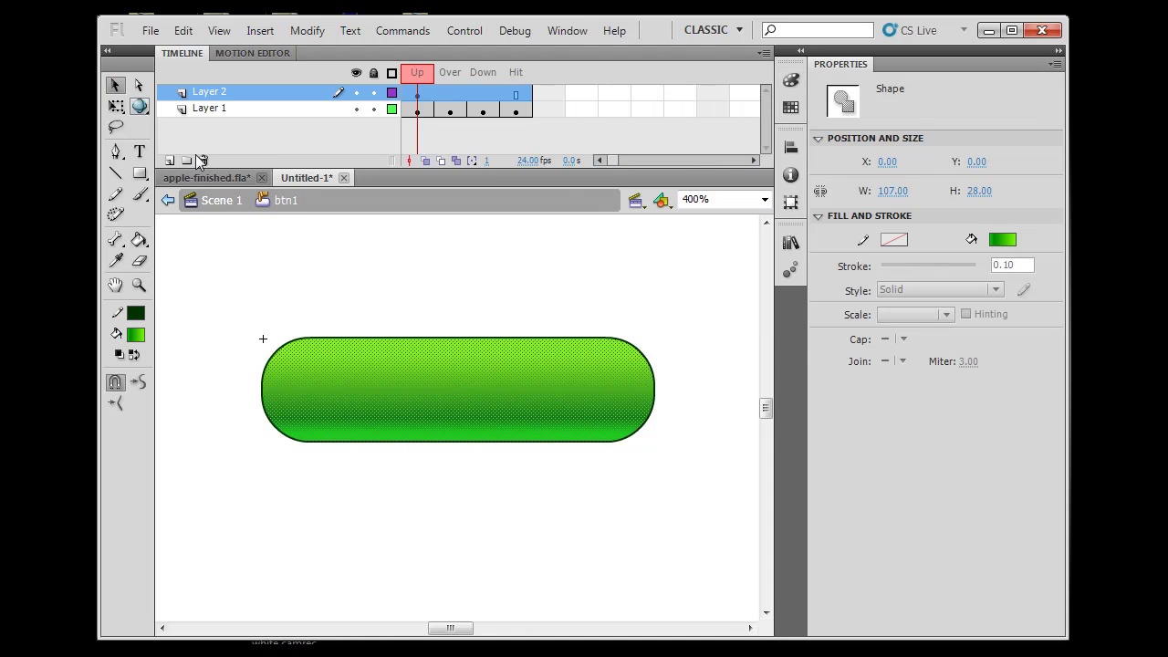
{"action": "left_click", "coordinate": [408, 507]}
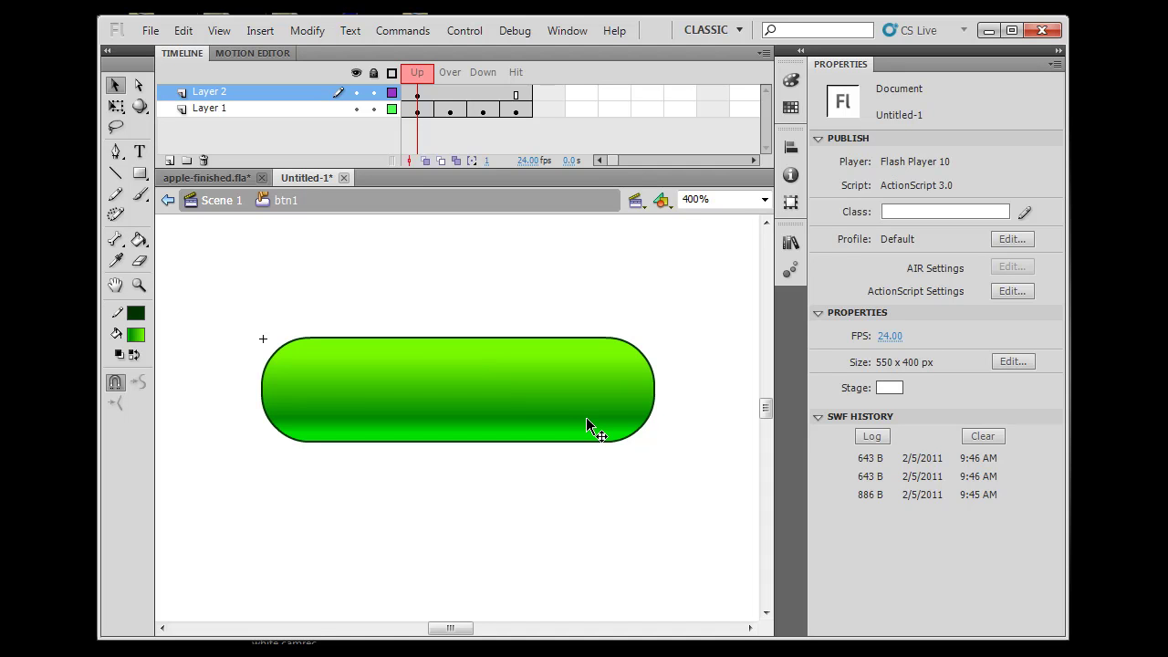
Select the gradient shape with Free Transform and try to narrow it slightly from its right edge.
{"action": "left_click", "coordinate": [452, 378]}
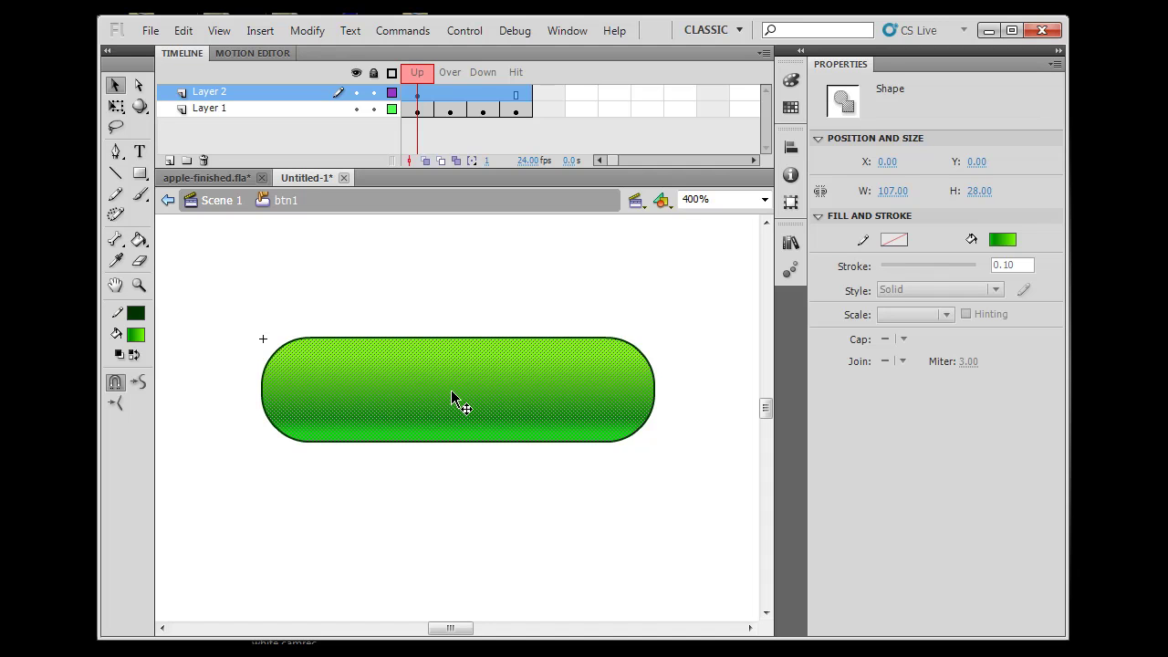
{"action": "left_click", "coordinate": [116, 107]}
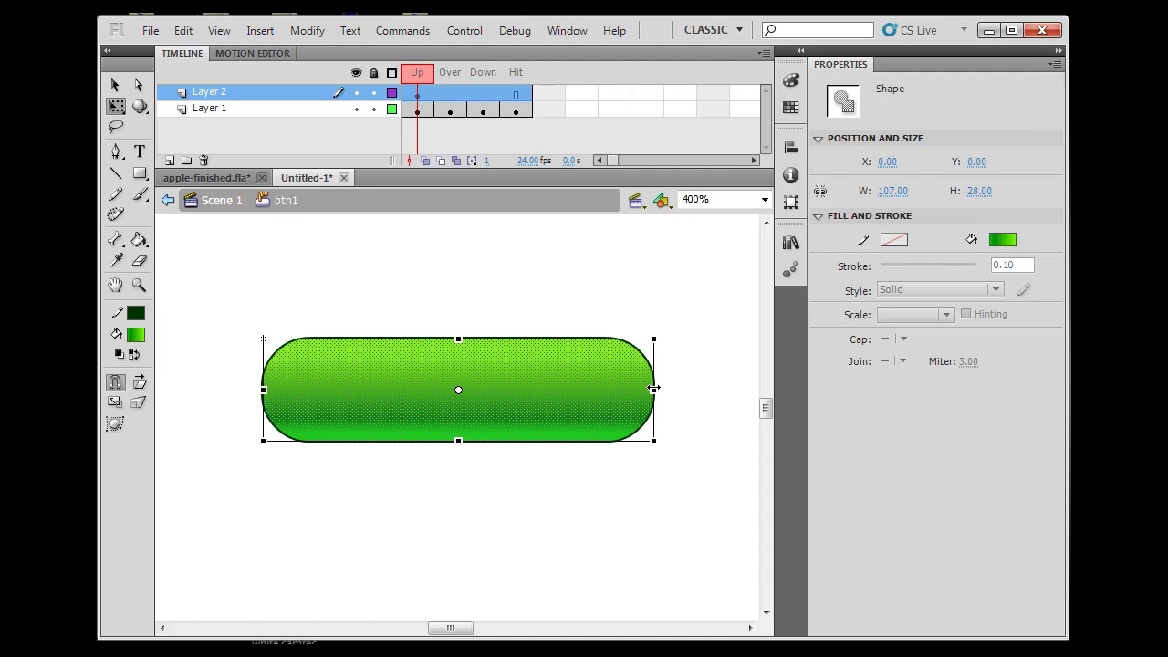
{"action": "left_click_drag", "start_coordinate": [649, 388], "coordinate": [645, 389]}
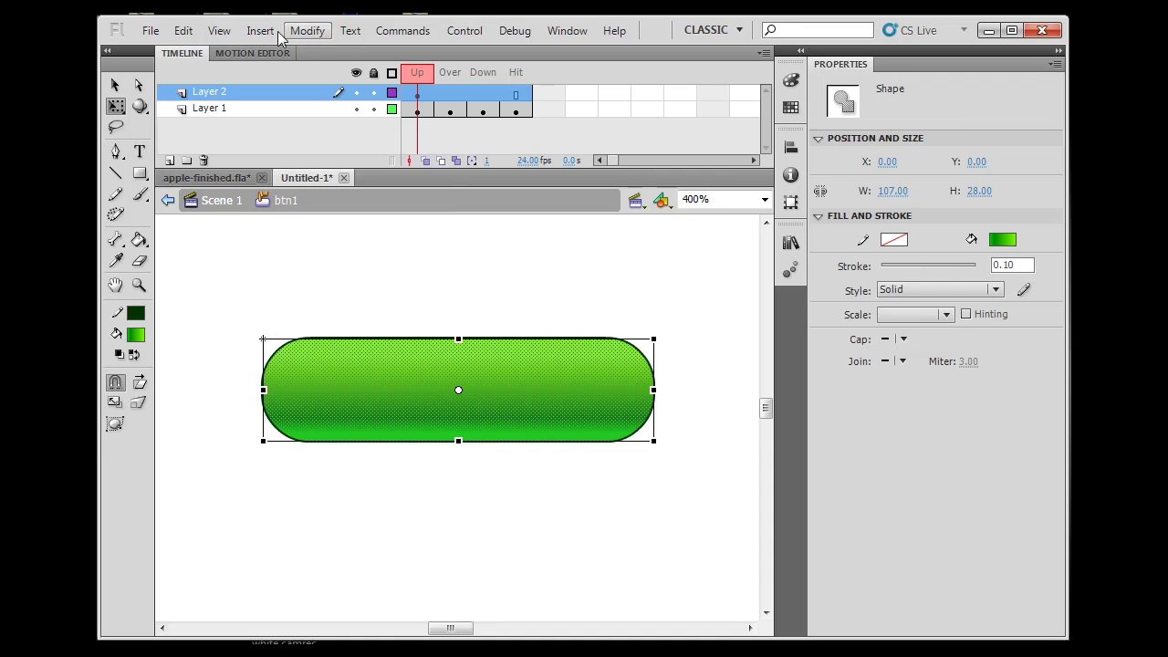
Turn off Snap to Objects and Snap to Guides.
{"action": "left_click", "coordinate": [220, 31]}
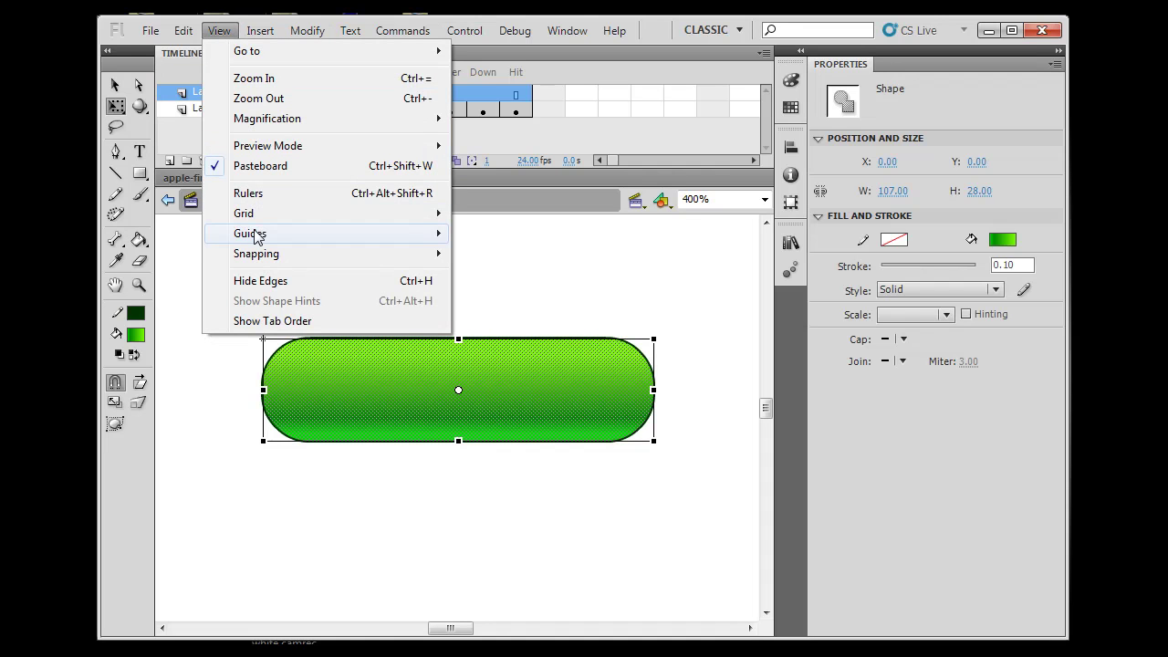
{"action": "mouse_move", "coordinate": [258, 260]}
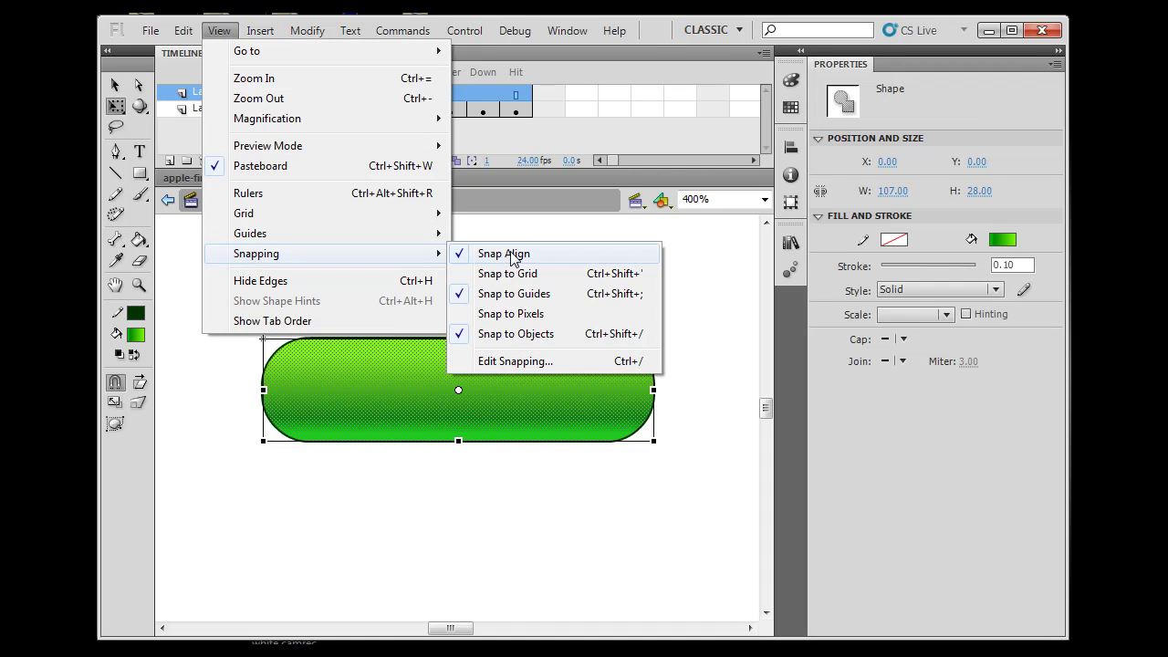
{"action": "left_click", "coordinate": [511, 334]}
{"action": "left_click", "coordinate": [220, 32]}
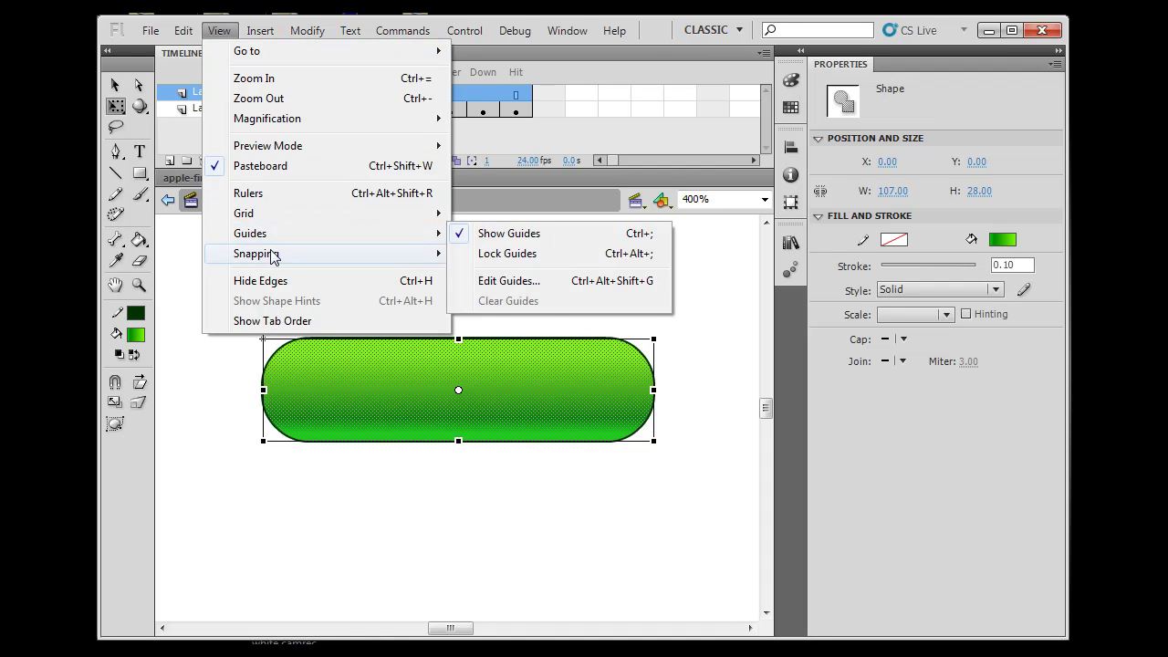
{"action": "mouse_move", "coordinate": [272, 258]}
{"action": "left_click", "coordinate": [540, 296]}
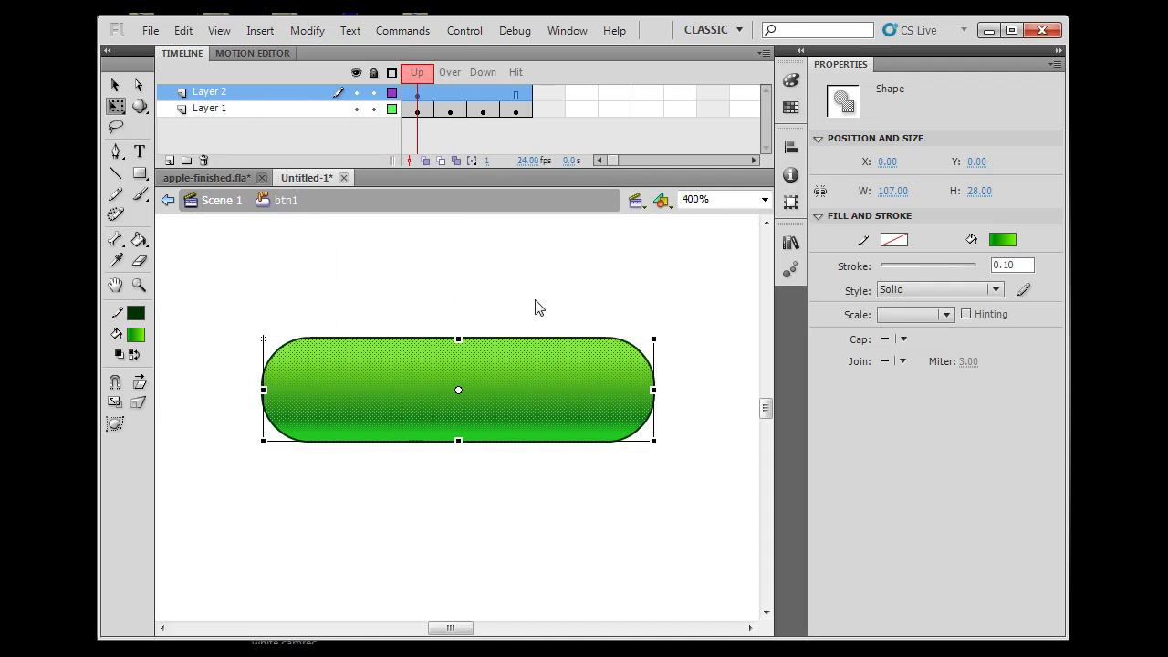
Shrink the gradient shape on all four sides to about 102.75 by 25, inset within the button at about X 2.5, Y 1.25.
{"action": "mouse_move", "coordinate": [653, 390]}
{"action": "left_mouse_down"}
{"action": "mouse_move", "coordinate": [639, 390]}
{"action": "mouse_move", "coordinate": [650, 390]}
{"action": "left_mouse_up"}
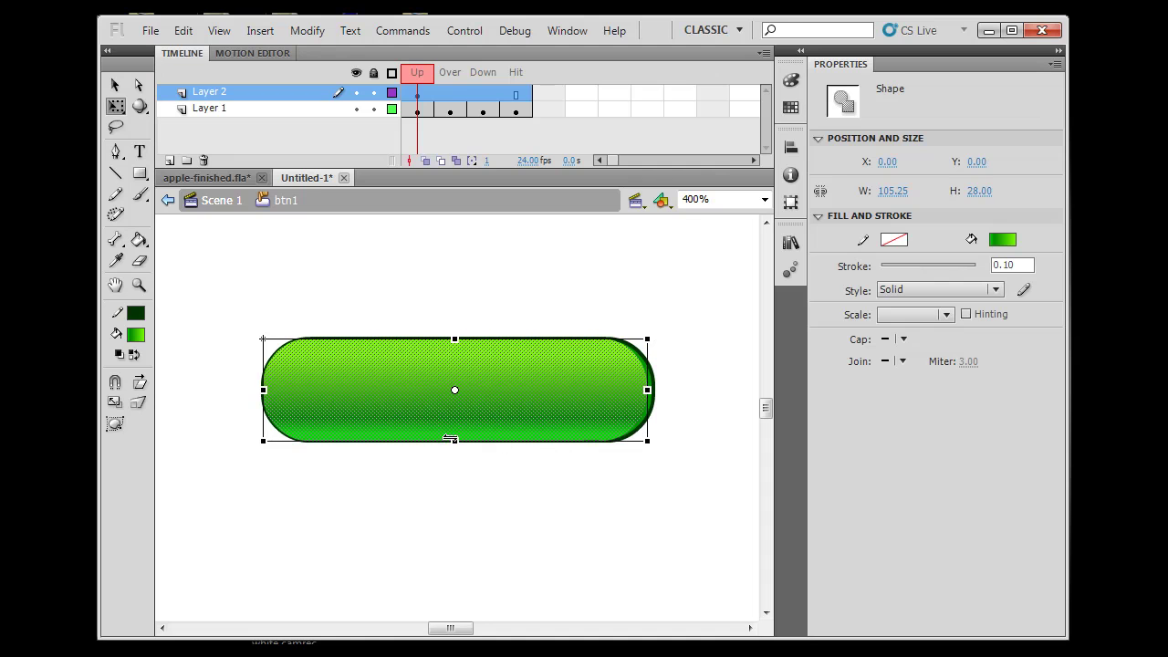
{"action": "left_click_drag", "start_coordinate": [454, 442], "coordinate": [455, 435]}
{"action": "left_click_drag", "start_coordinate": [263, 387], "coordinate": [271, 387]}
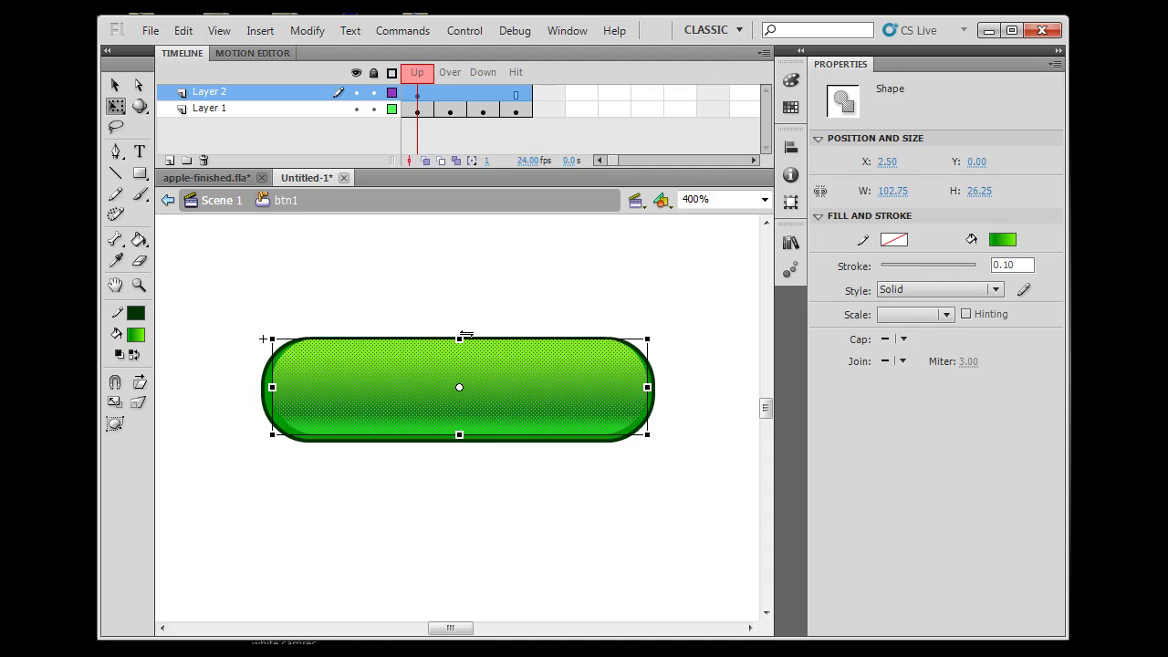
{"action": "left_click_drag", "start_coordinate": [459, 338], "coordinate": [459, 341]}
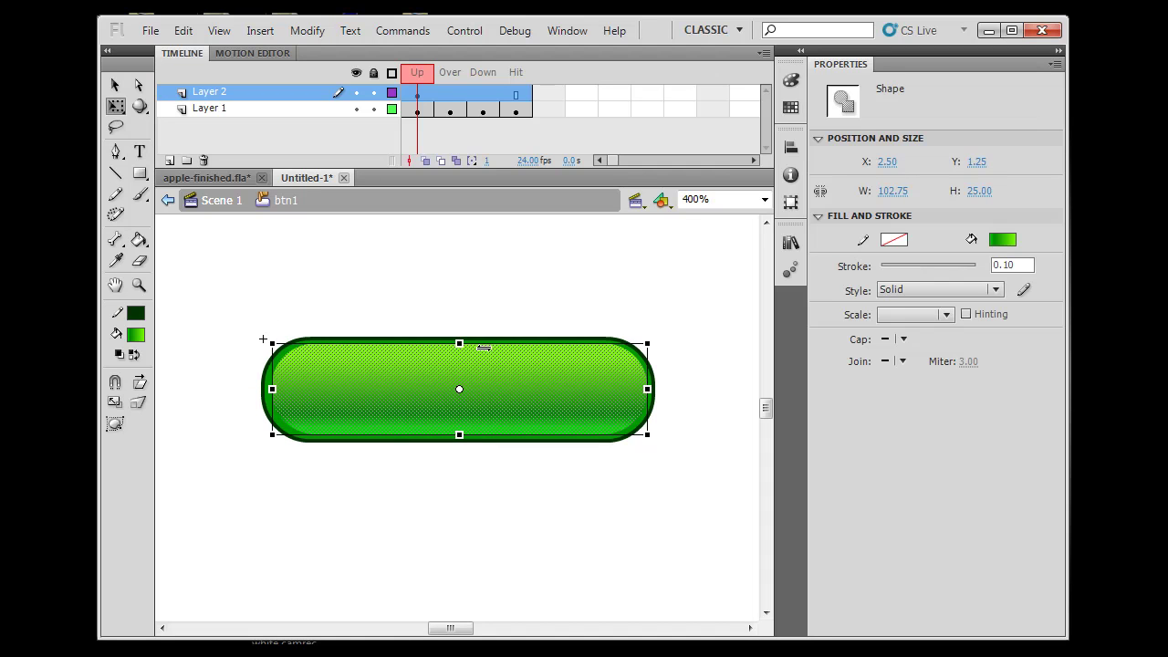
{"action": "left_click", "coordinate": [719, 394]}
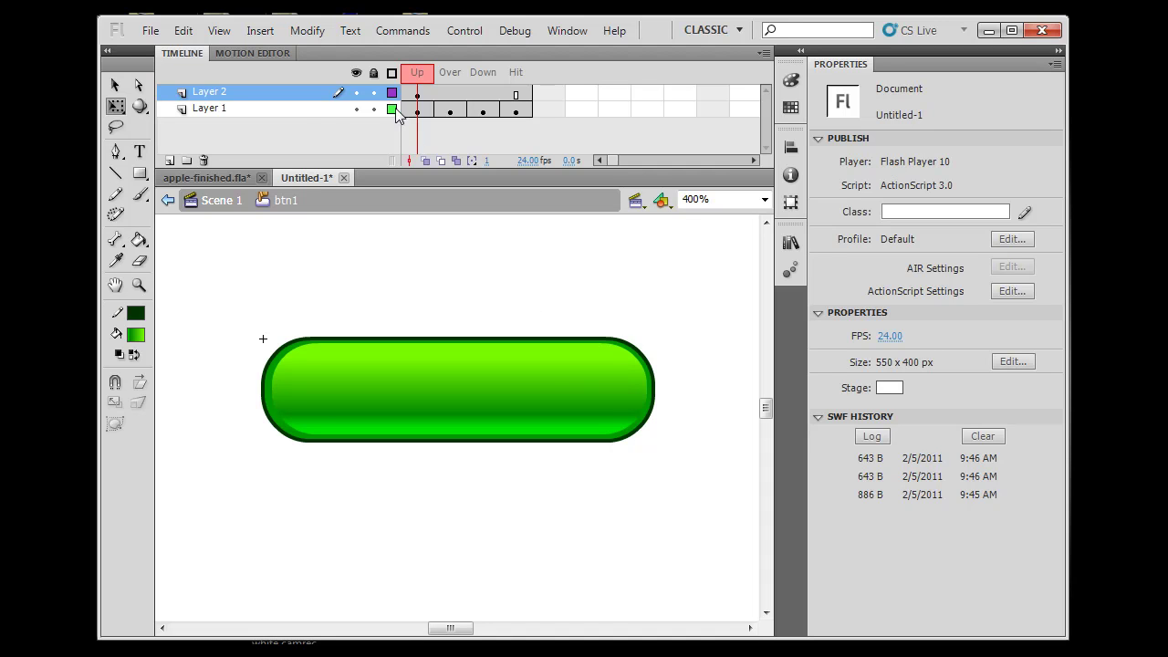
Add a new layer above Layer 2 and paste the copied button shape in place on it.
{"action": "left_click", "coordinate": [169, 161]}
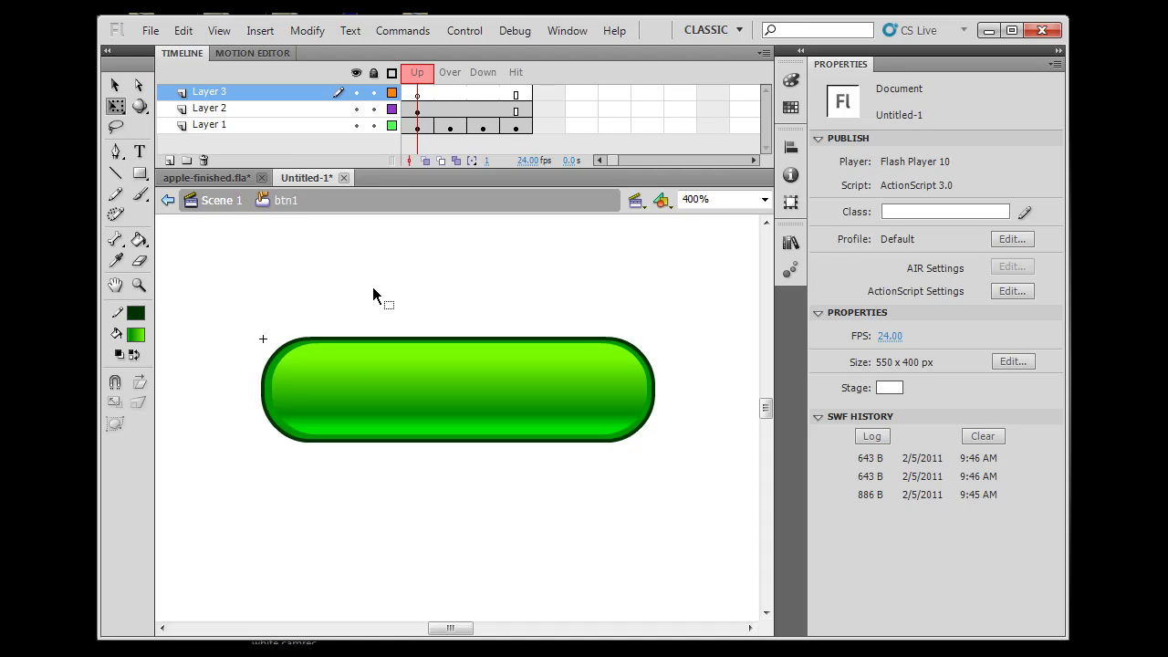
{"action": "left_click", "coordinate": [177, 33]}
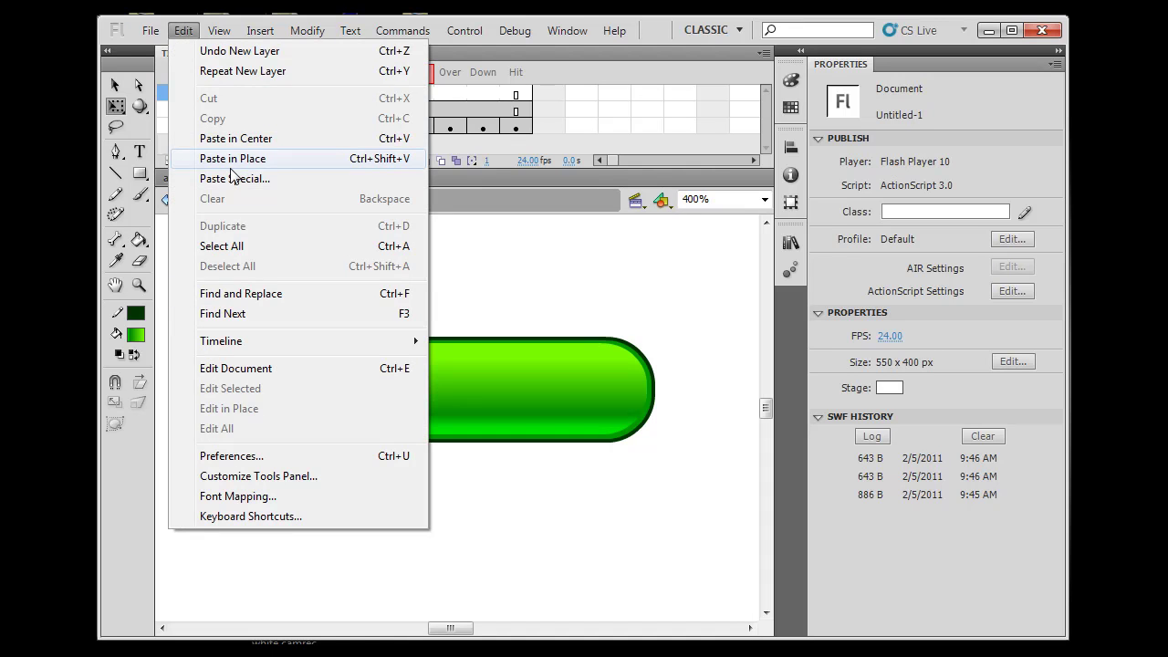
{"action": "left_click", "coordinate": [234, 159]}
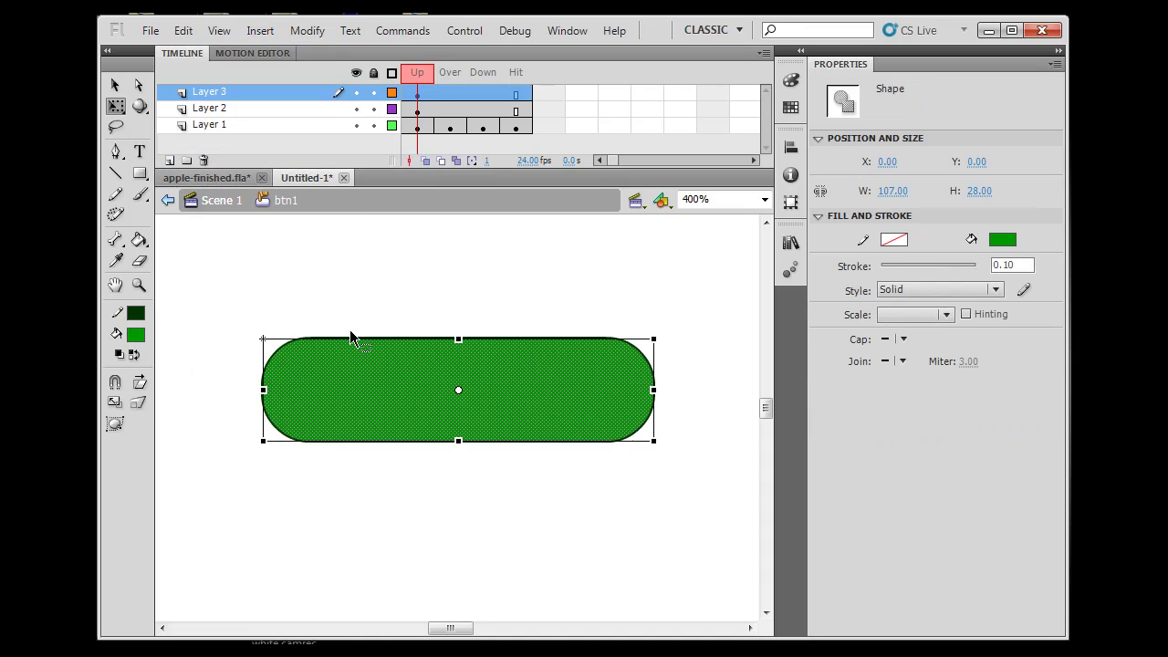
{"action": "left_click", "coordinate": [499, 534]}
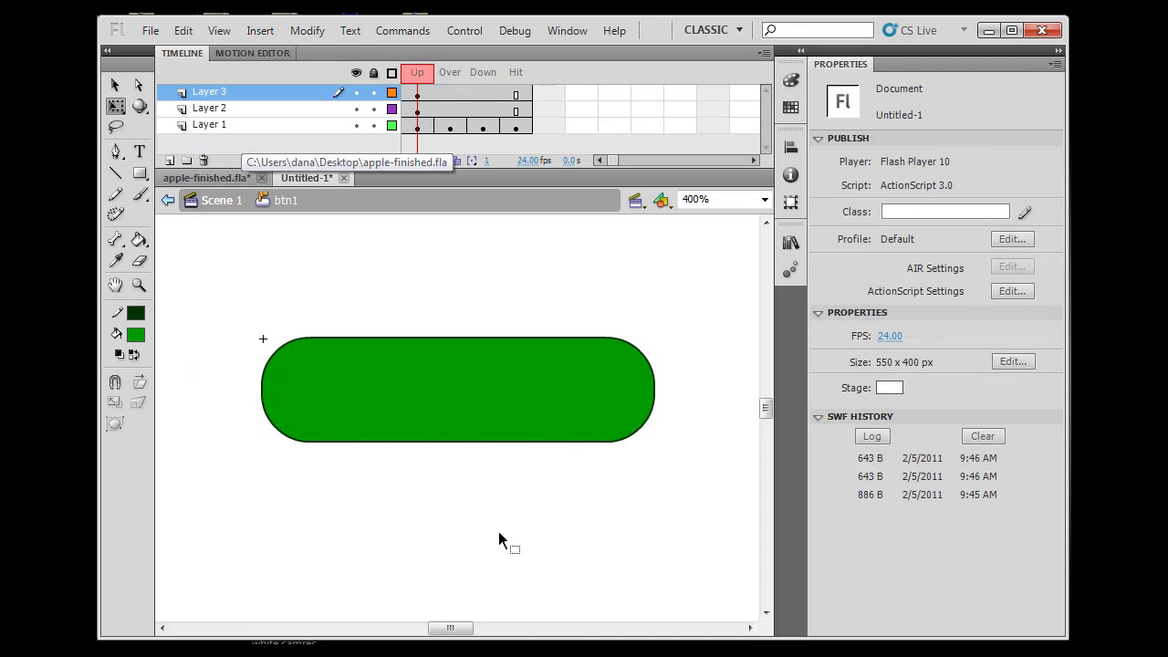
Give the pasted Layer 3 shape a linear gradient fill and remove the 008A00 colour stop.
{"action": "left_click", "coordinate": [490, 399]}
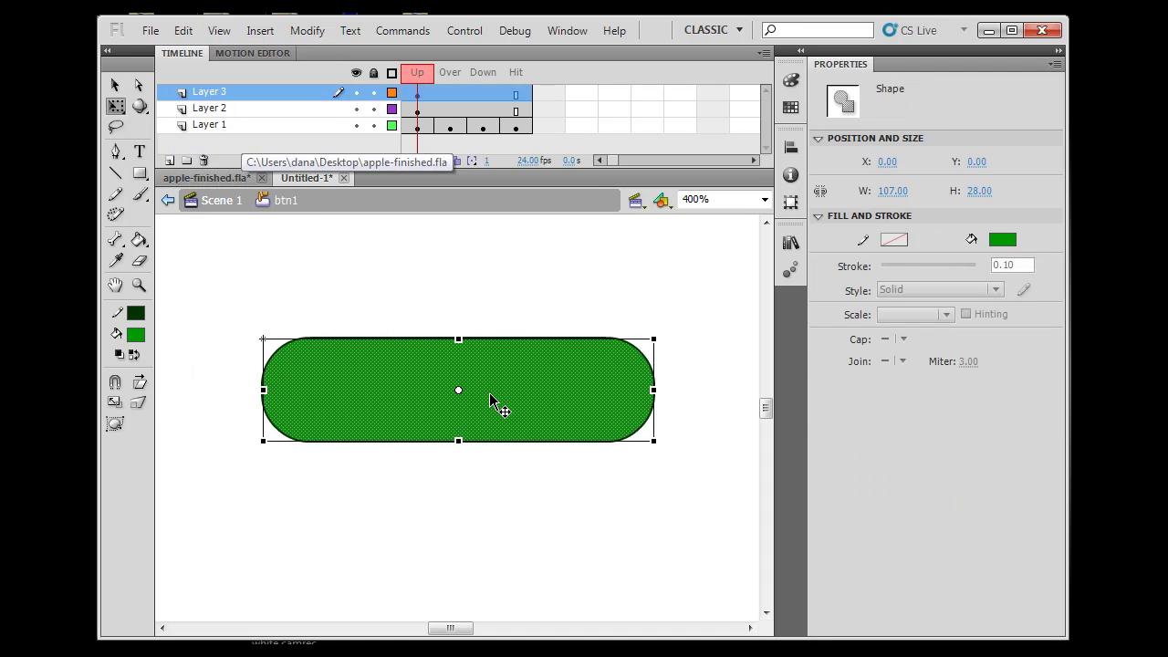
{"action": "left_click", "coordinate": [790, 81]}
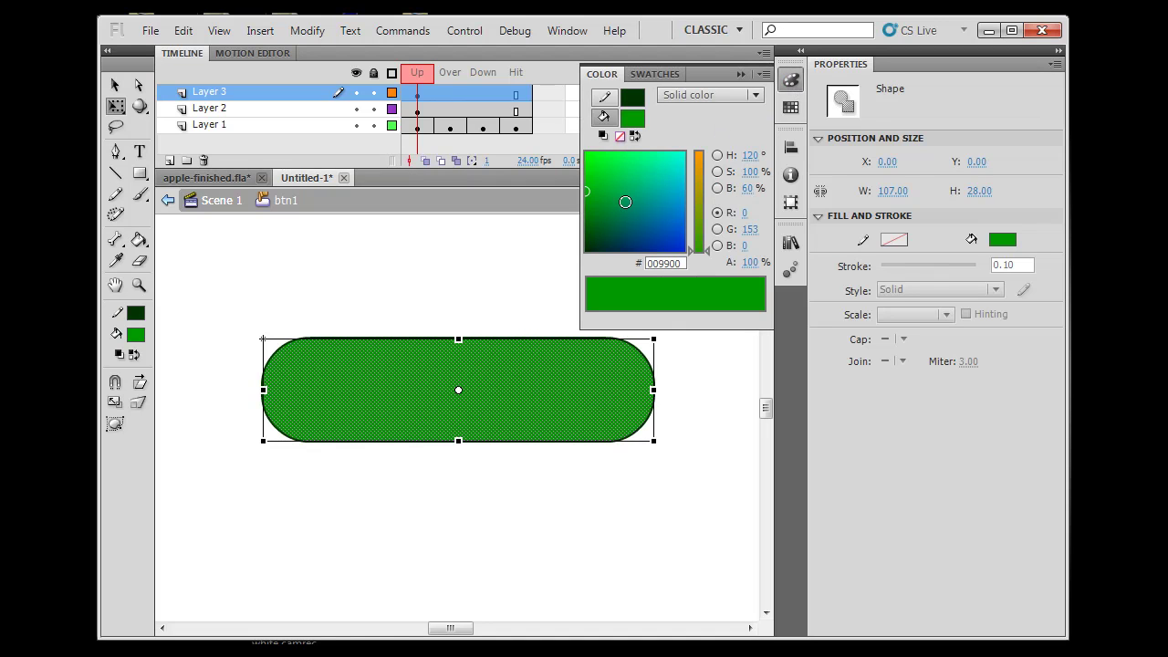
{"action": "left_click", "coordinate": [737, 96]}
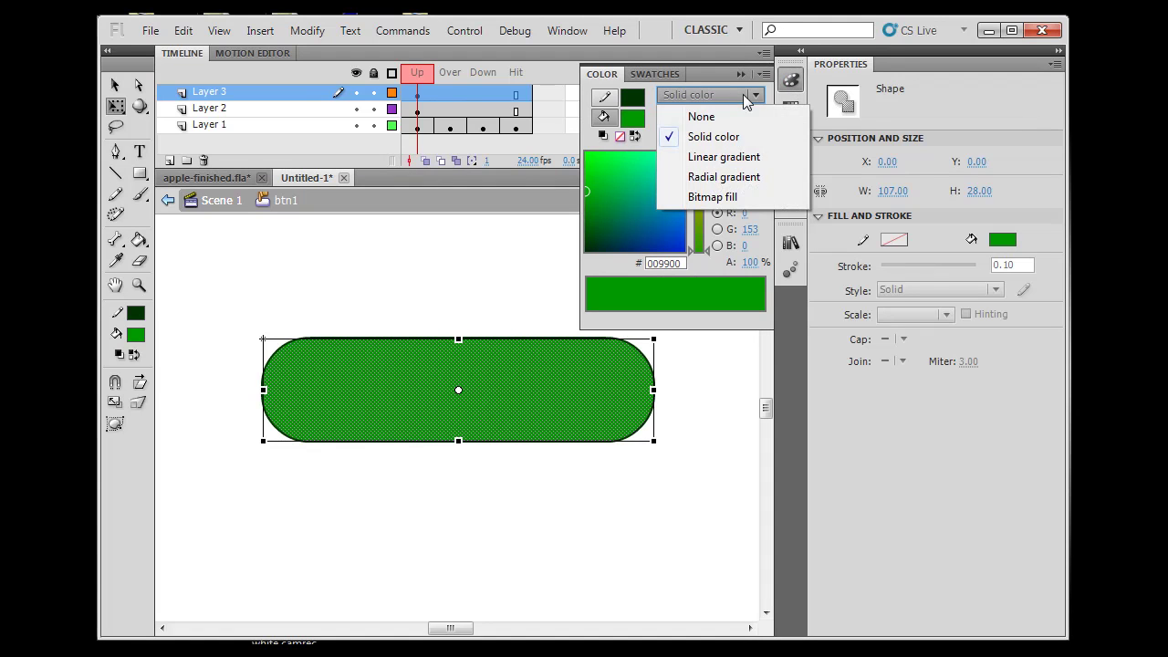
{"action": "left_click", "coordinate": [734, 160]}
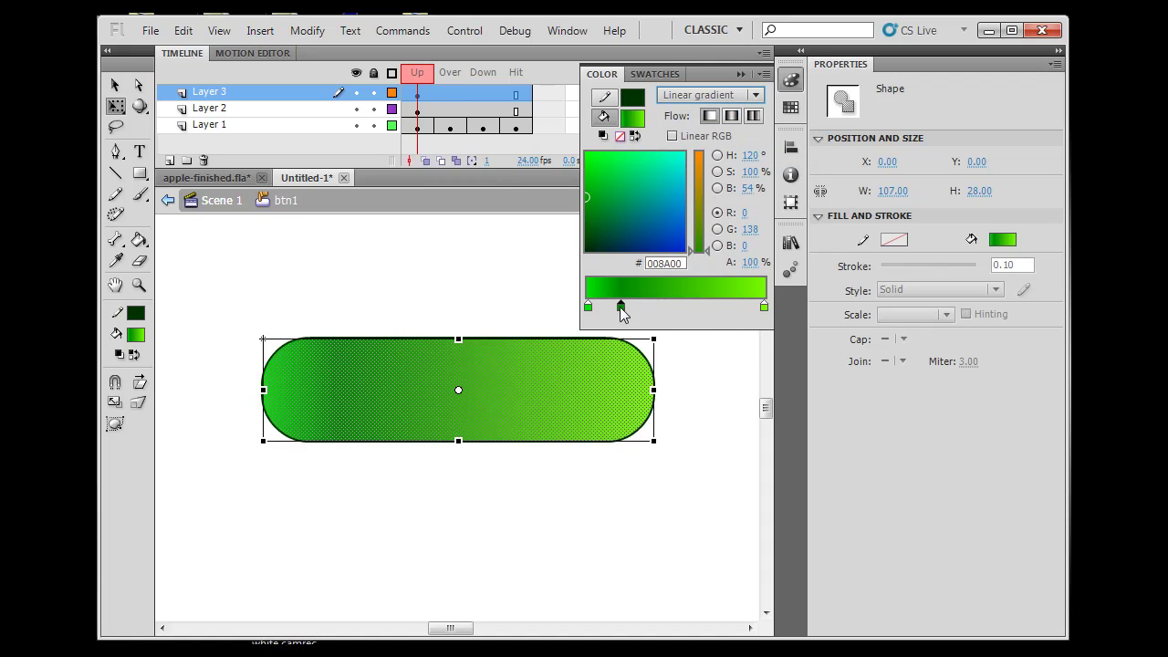
{"action": "left_click_drag", "start_coordinate": [620, 307], "coordinate": [626, 326]}
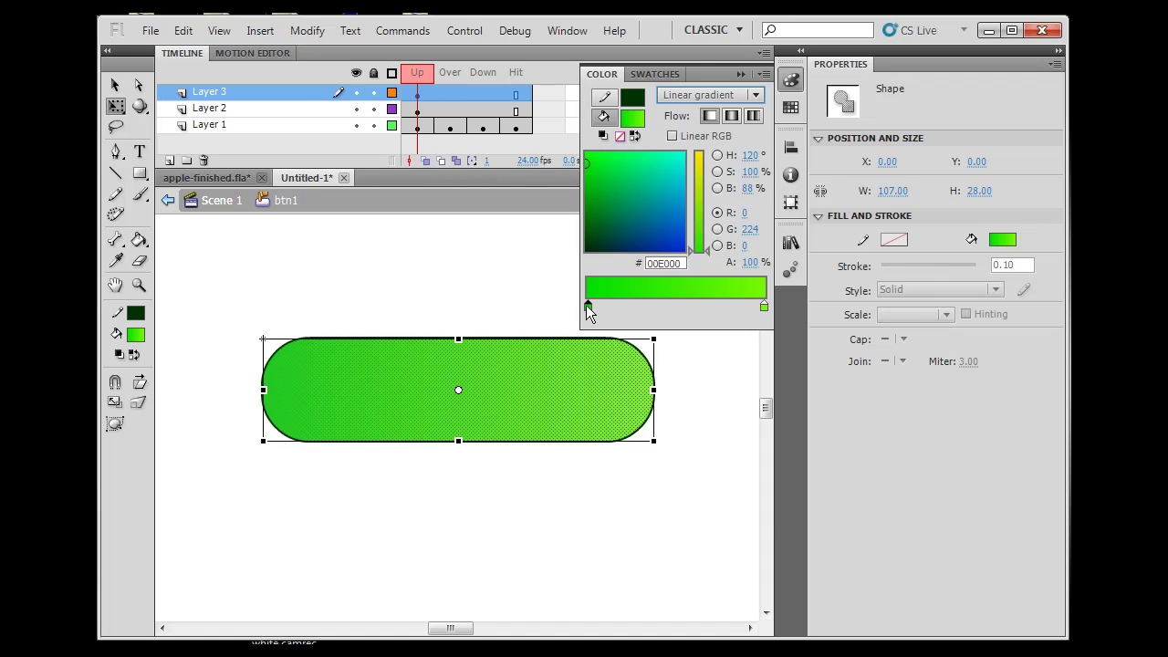
Set both end stops of the Layer 3 shape's gradient to white FFFFFF.
{"action": "left_click", "coordinate": [587, 308]}
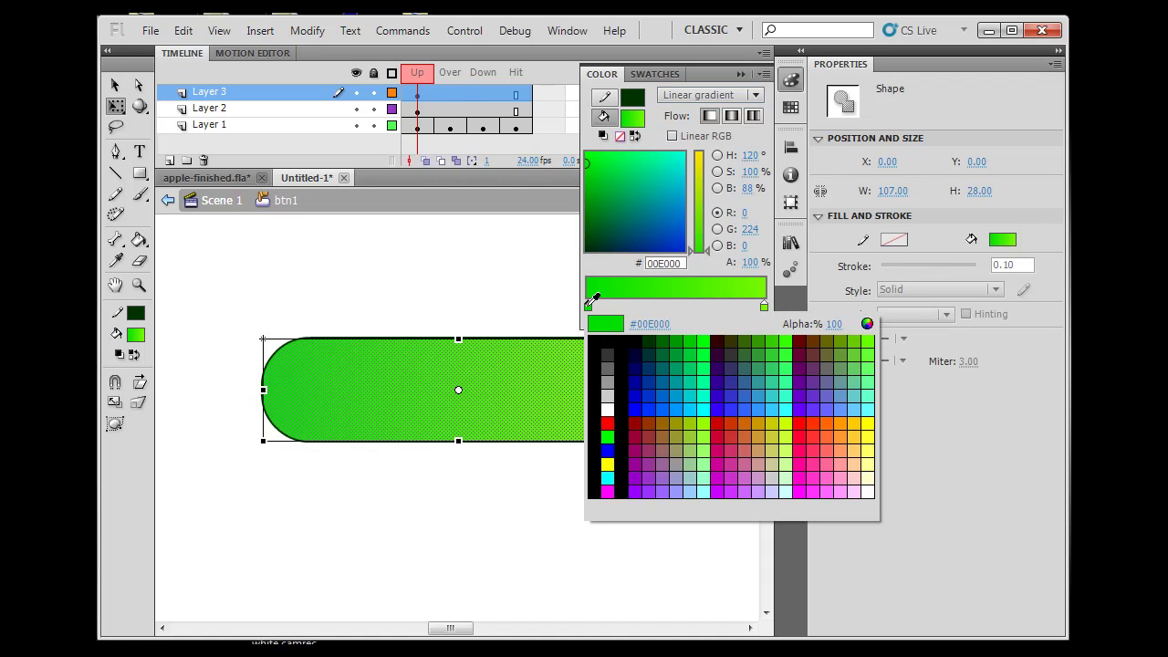
{"action": "left_click", "coordinate": [605, 415]}
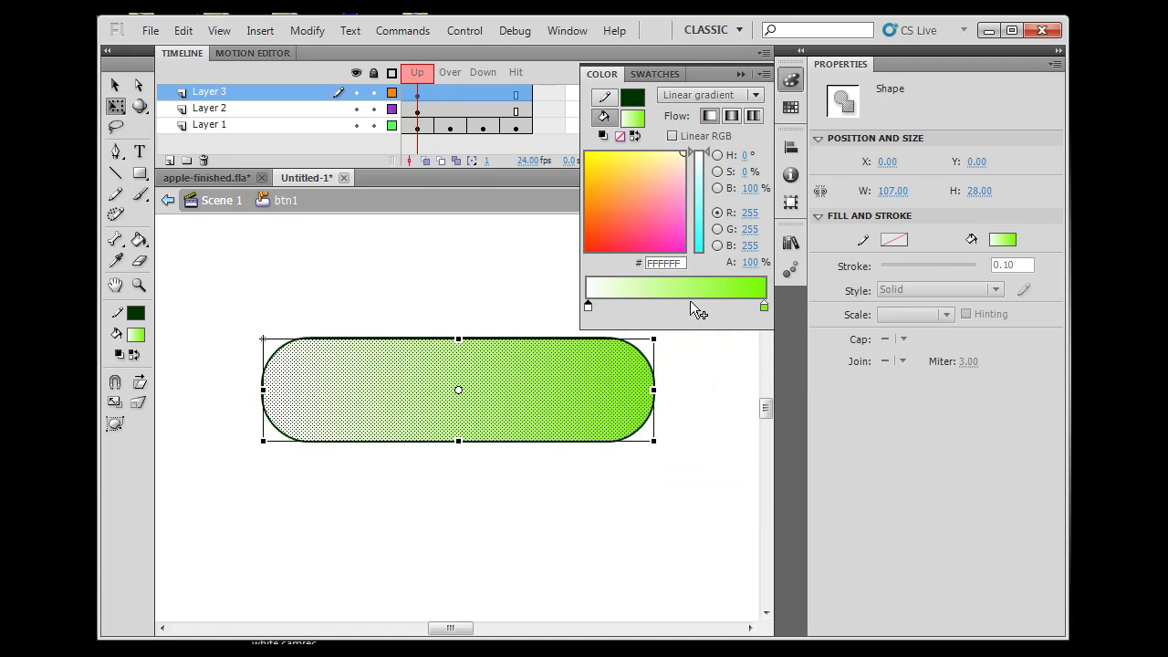
{"action": "left_click", "coordinate": [763, 306]}
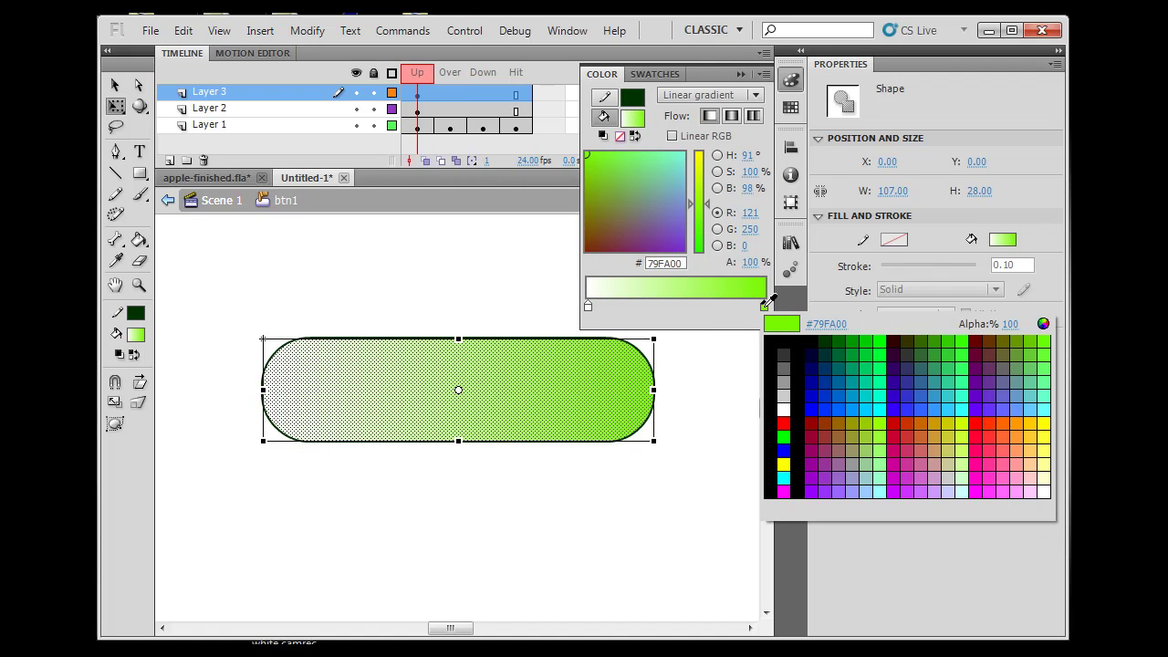
{"action": "left_click", "coordinate": [784, 410]}
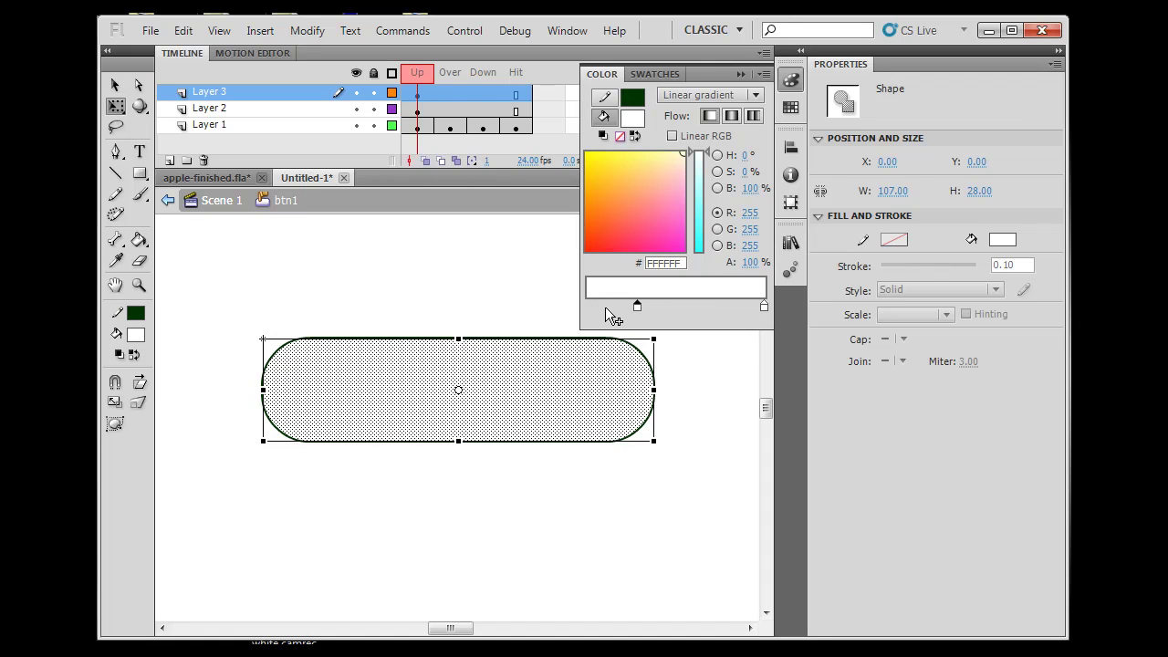
Arrange three white stops in the gradient, with one between the two ends, and set the far end stop's alpha to 0%.
{"action": "left_click", "coordinate": [588, 305]}
{"action": "left_click_drag", "start_coordinate": [683, 305], "coordinate": [690, 327]}
{"action": "left_click", "coordinate": [763, 305]}
{"action": "left_click_drag", "start_coordinate": [752, 263], "coordinate": [604, 263]}
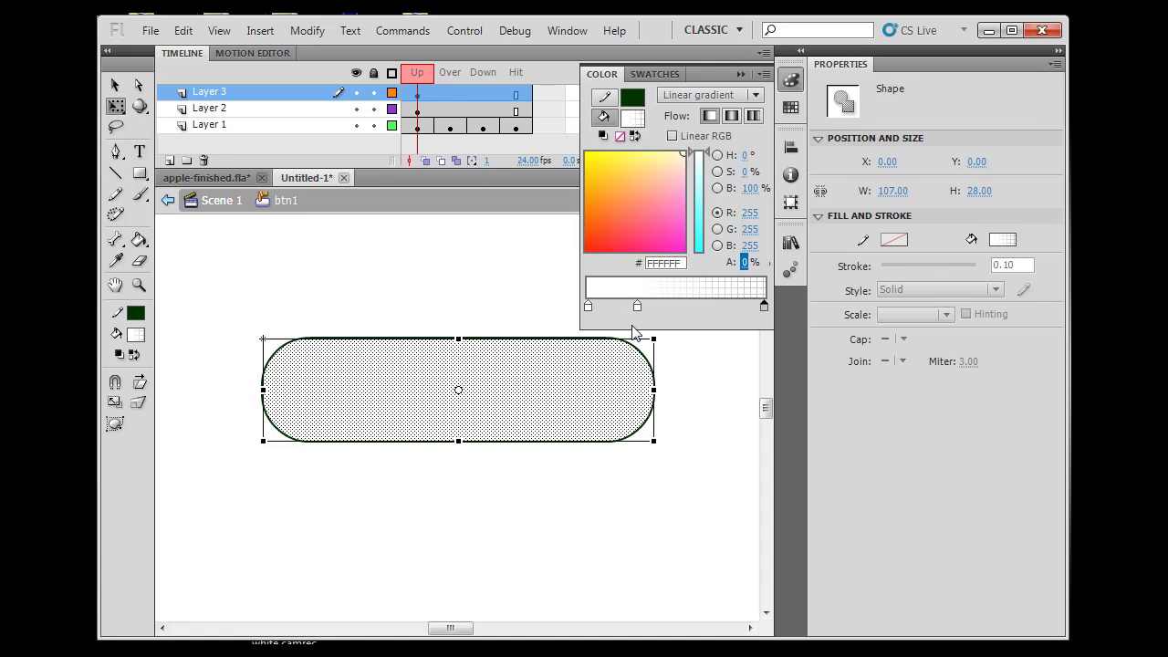
Try to set the gradient's starting white stop to 0% alpha and check the shape deselected.
{"action": "left_click", "coordinate": [587, 306]}
{"action": "left_click_drag", "start_coordinate": [748, 262], "coordinate": [620, 253]}
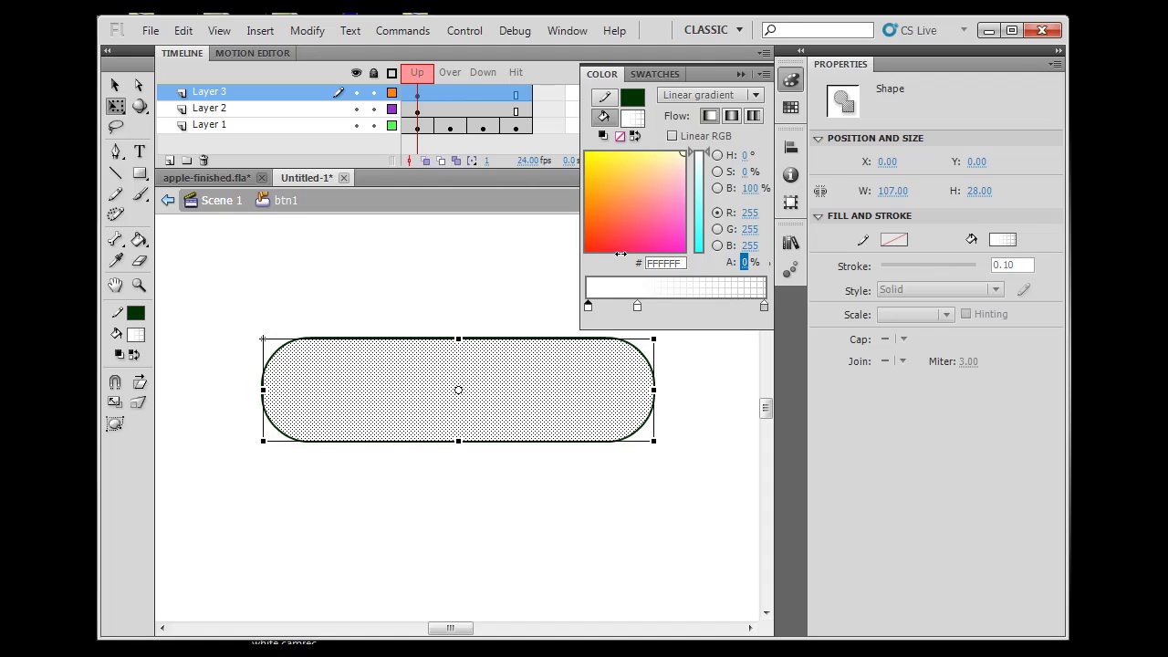
{"action": "left_click", "coordinate": [722, 394]}
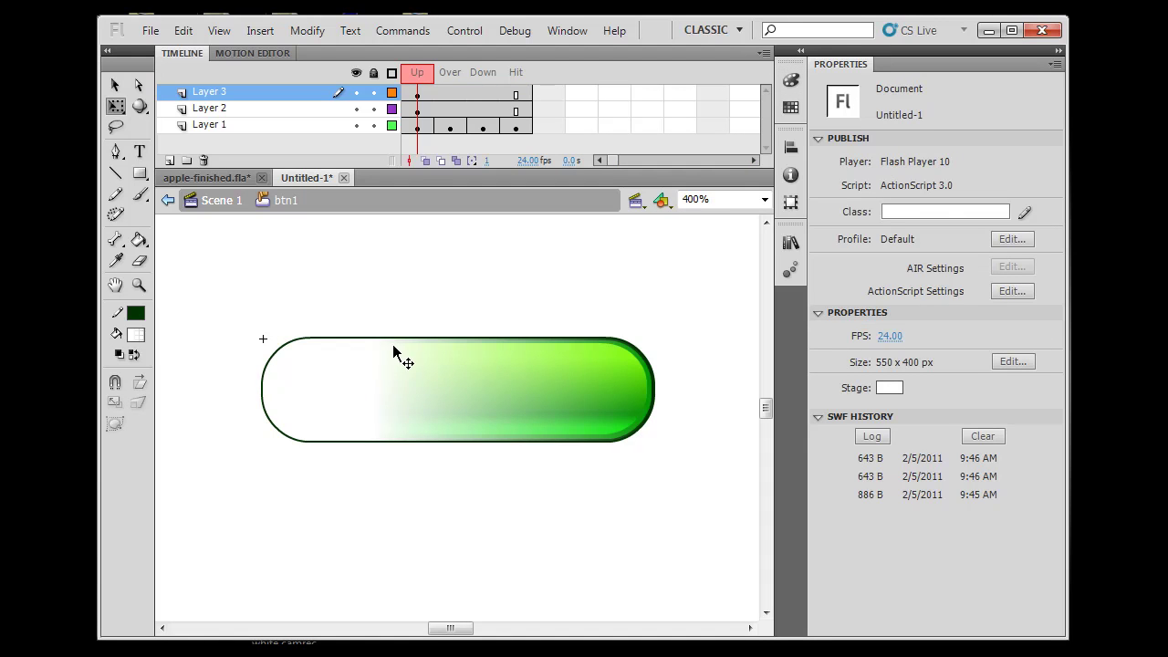
{"action": "left_click", "coordinate": [322, 380]}
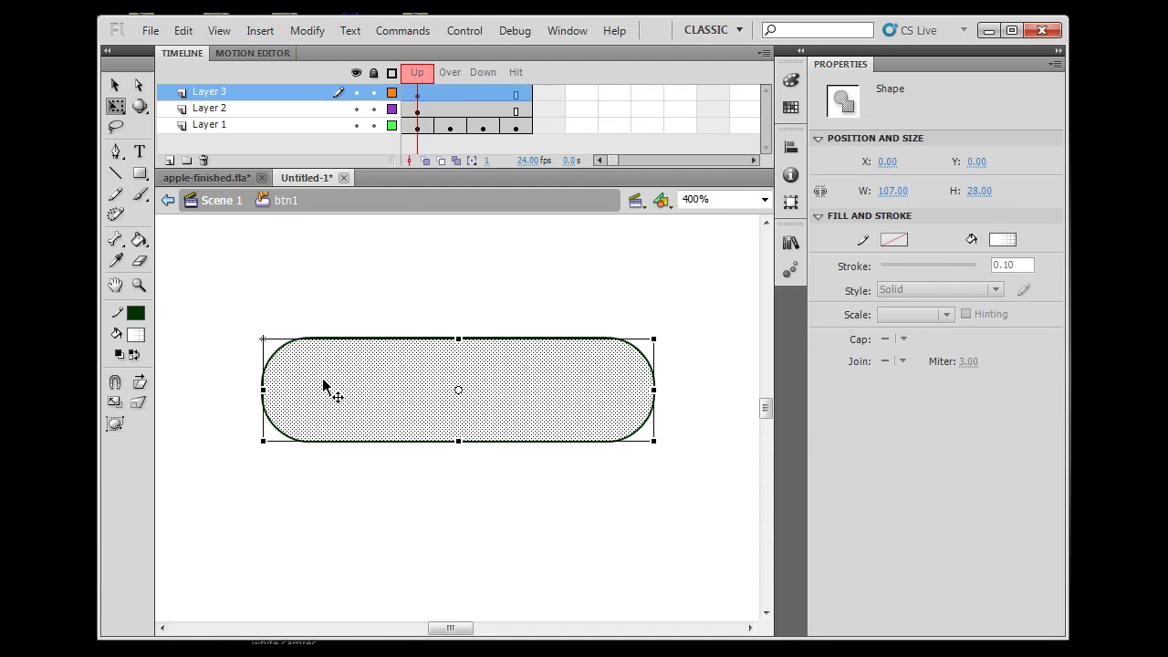
{"action": "left_click", "coordinate": [251, 297]}
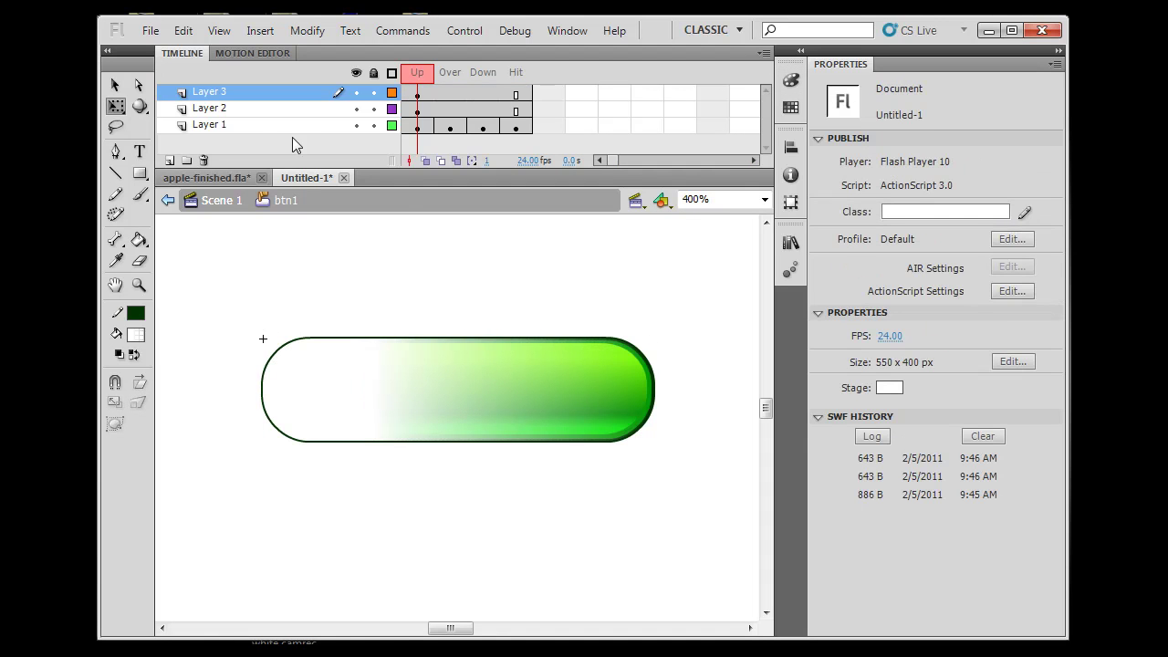
Lock Layer 2 and Layer 1, leaving both visible.
{"action": "left_click", "coordinate": [354, 109]}
{"action": "left_click", "coordinate": [355, 108]}
{"action": "left_click", "coordinate": [374, 109]}
{"action": "left_click", "coordinate": [373, 125]}
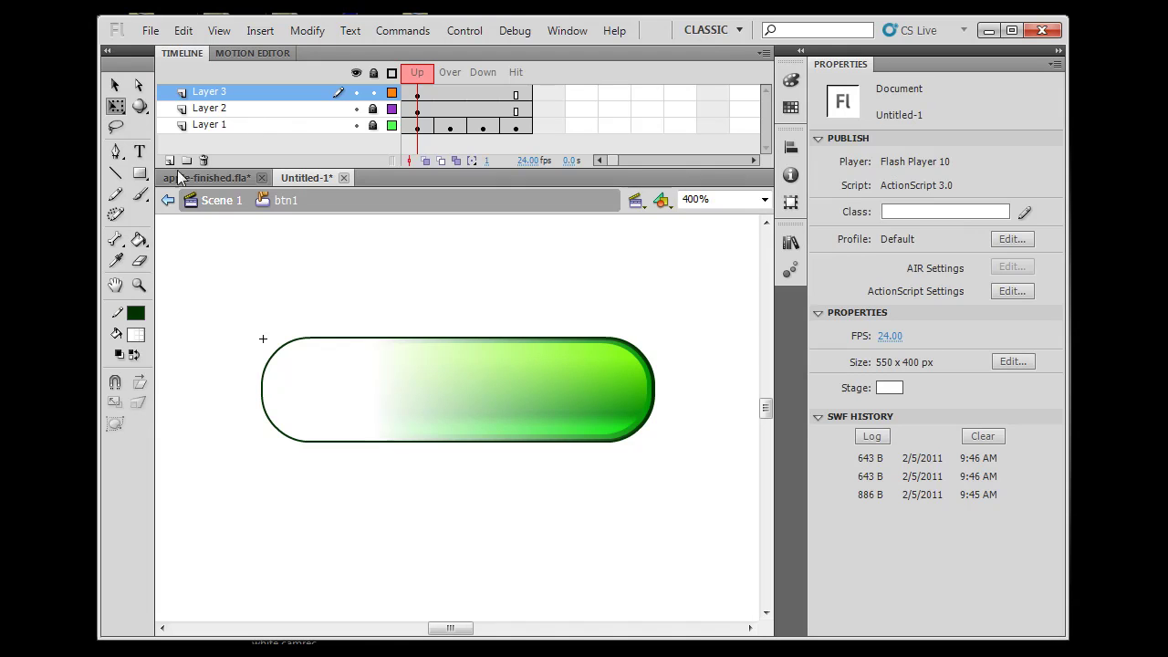
Run the white gradient vertically across the Layer 3 shape with the Paint Bucket, transparent end at the shape's top.
{"action": "left_click", "coordinate": [138, 239]}
{"action": "mouse_move", "coordinate": [455, 348]}
{"action": "left_mouse_down"}
{"action": "mouse_move", "coordinate": [457, 413]}
{"action": "mouse_move", "coordinate": [458, 350]}
{"action": "left_mouse_up"}
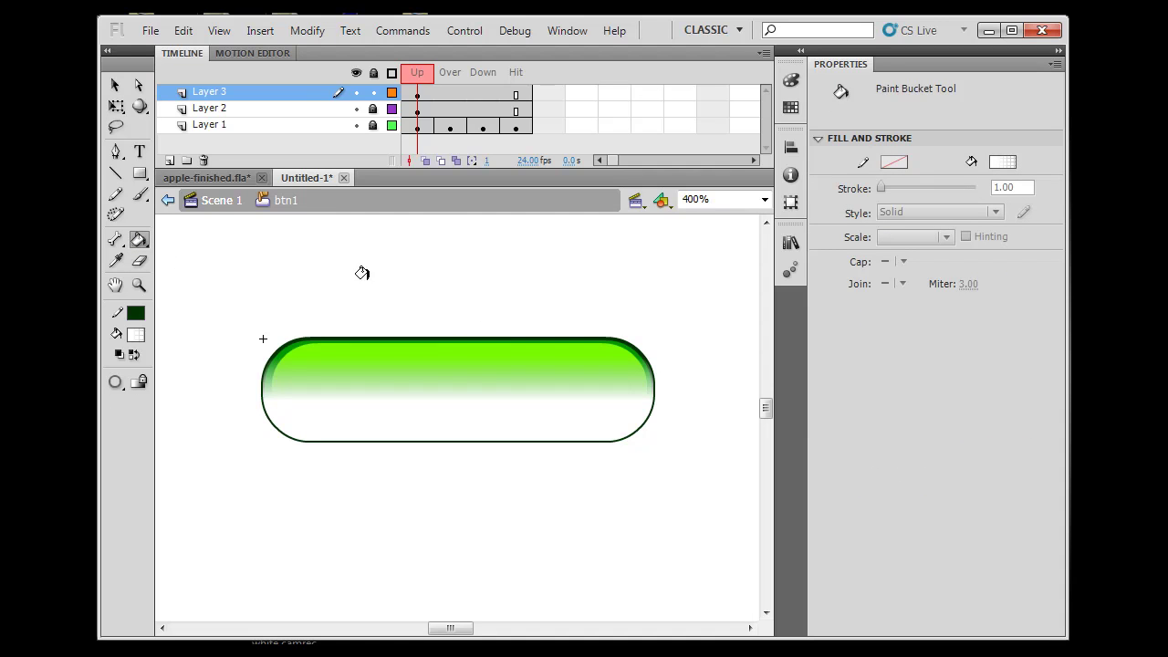
{"action": "left_click", "coordinate": [119, 82]}
Set the alpha of the Layer 3 gradient's starting white stop to 0%.
{"action": "left_click", "coordinate": [506, 425]}
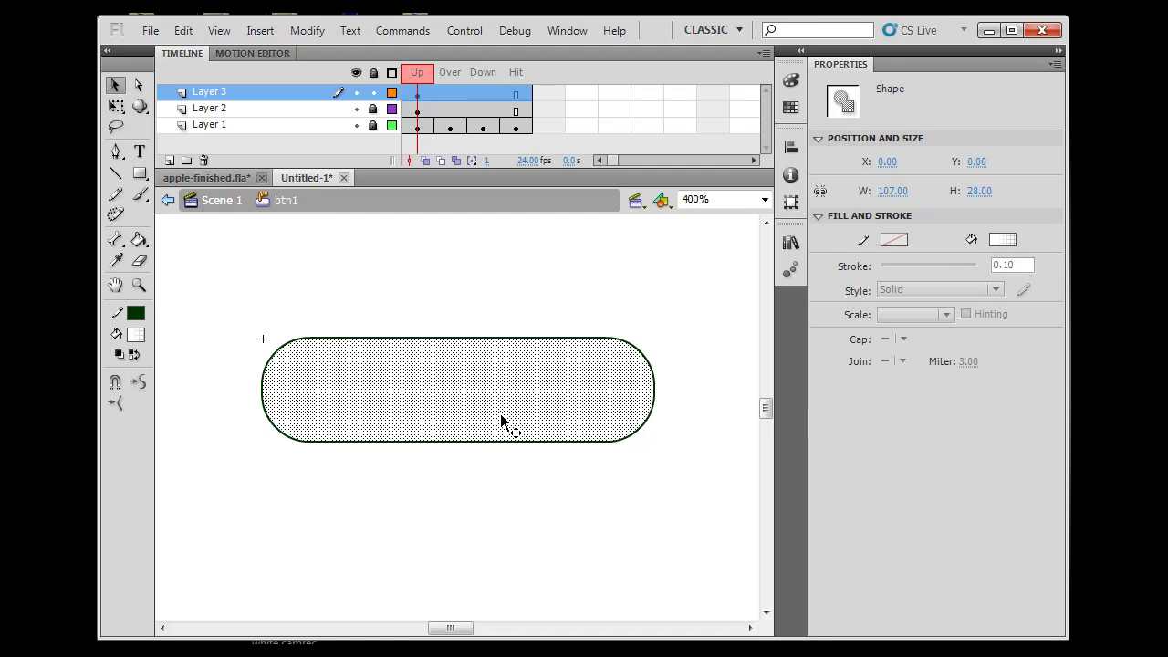
{"action": "left_click", "coordinate": [790, 80]}
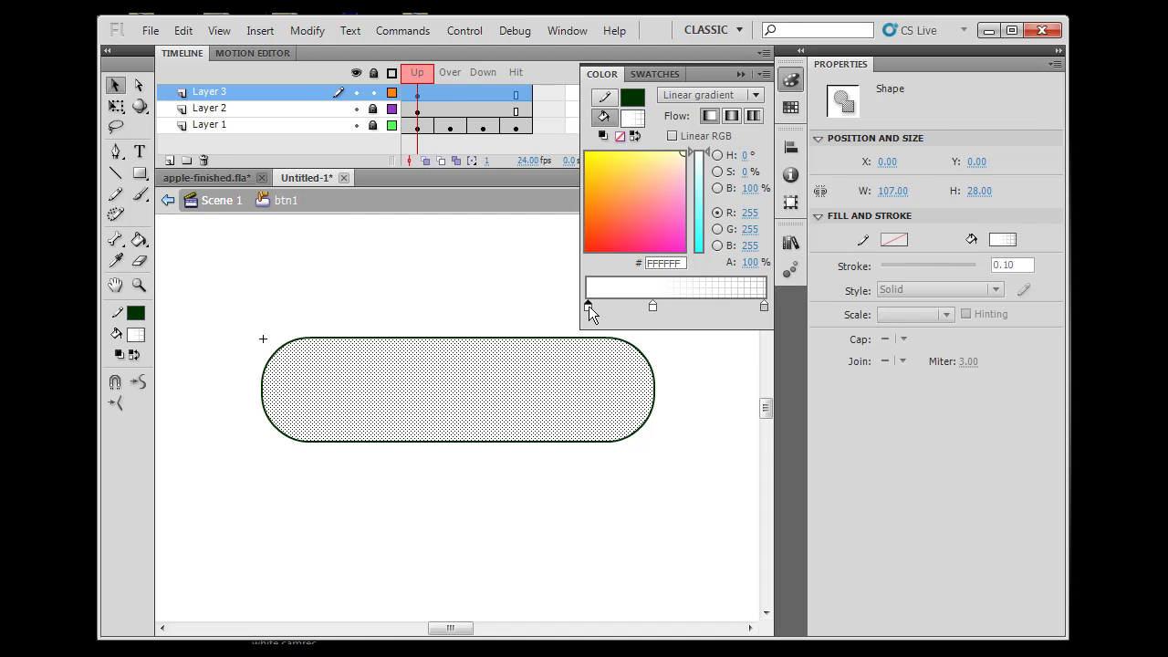
{"action": "left_click_drag", "start_coordinate": [750, 263], "coordinate": [584, 267]}
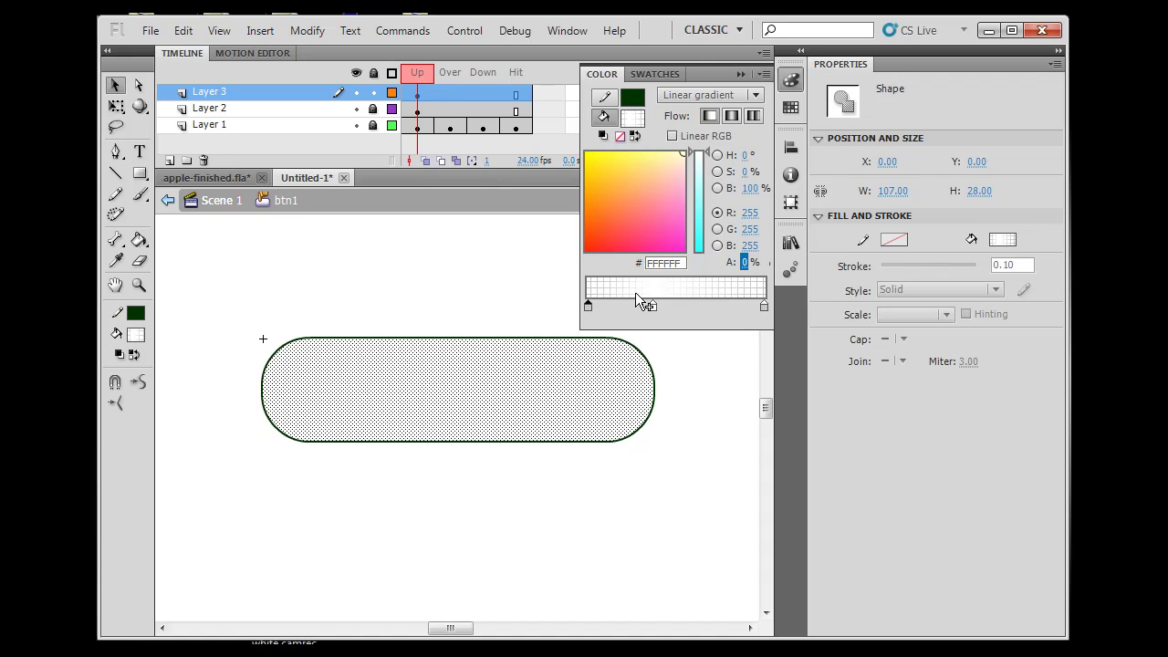
Move the gradient's middle white stop closer to the centre, set its alpha to 49%, and deselect the shape.
{"action": "left_click", "coordinate": [653, 308]}
{"action": "double_click", "coordinate": [667, 306]}
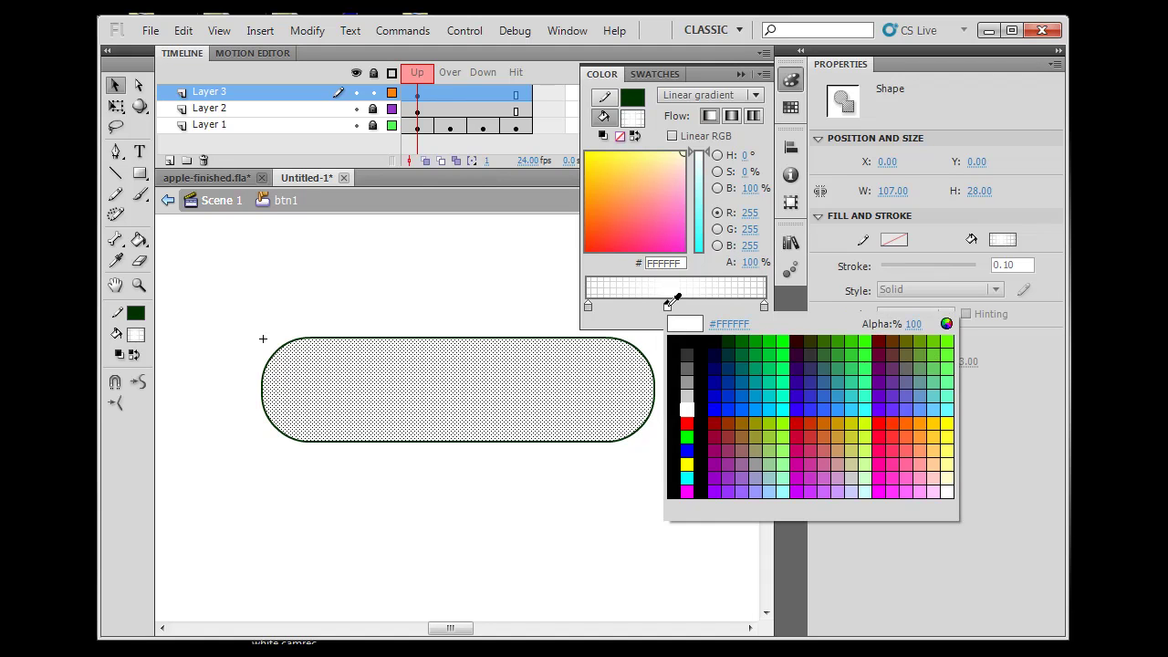
{"action": "left_click", "coordinate": [668, 305]}
{"action": "left_click_drag", "start_coordinate": [746, 262], "coordinate": [704, 266]}
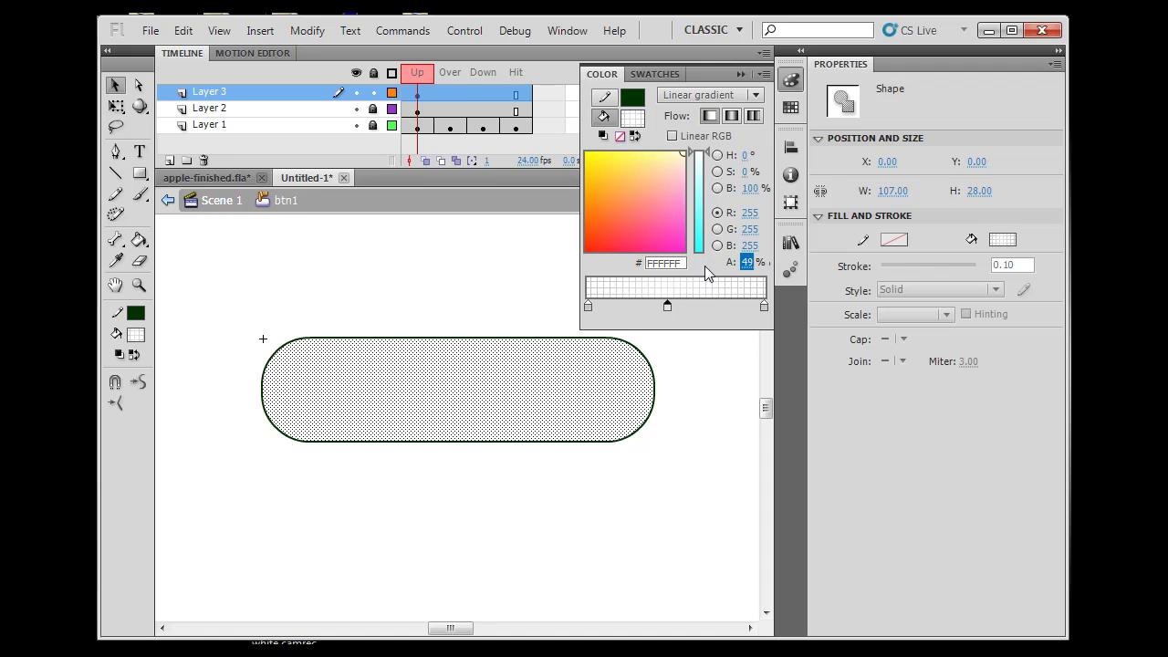
{"action": "left_click", "coordinate": [117, 86]}
{"action": "left_click", "coordinate": [254, 459]}
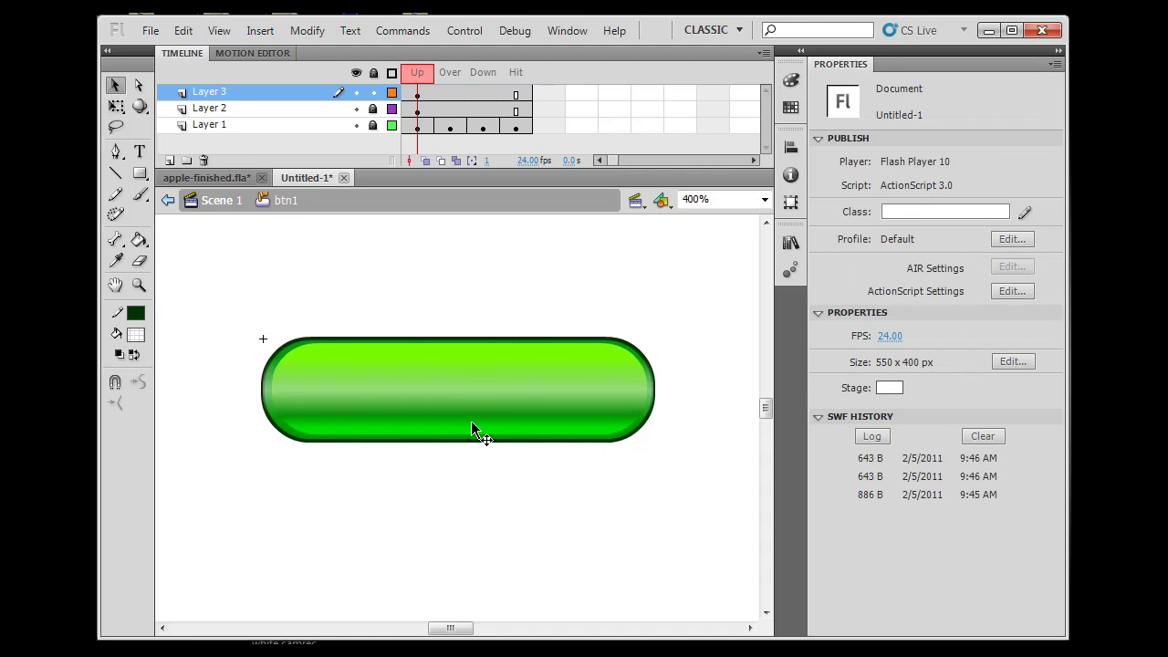
Reapply the gradient vertically with the Paint Bucket so the white highlight sits in the button's upper half, and select the Layer 3 shape.
{"action": "left_click", "coordinate": [138, 239]}
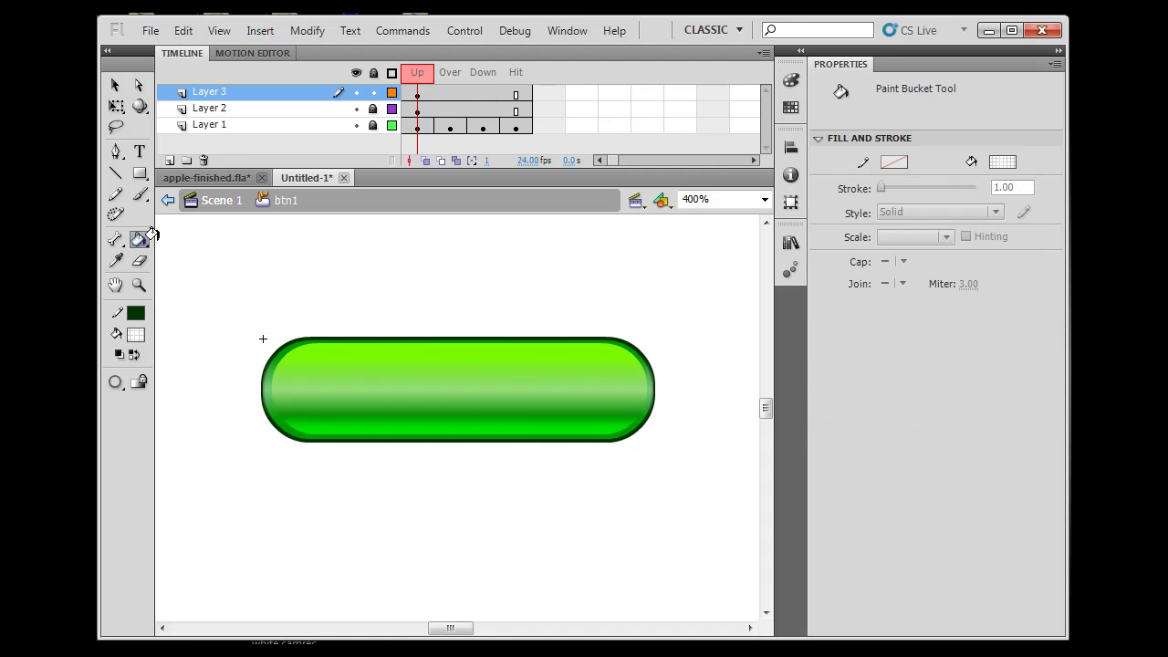
{"action": "left_click", "coordinate": [460, 374]}
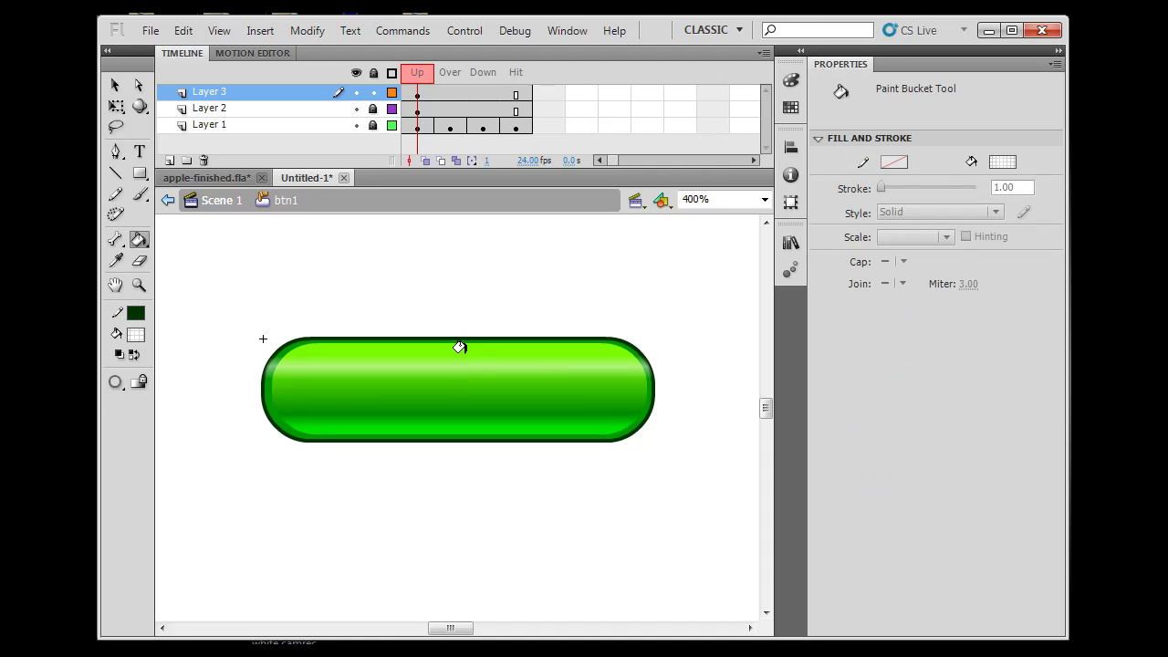
{"action": "left_click_drag", "start_coordinate": [460, 365], "coordinate": [465, 388]}
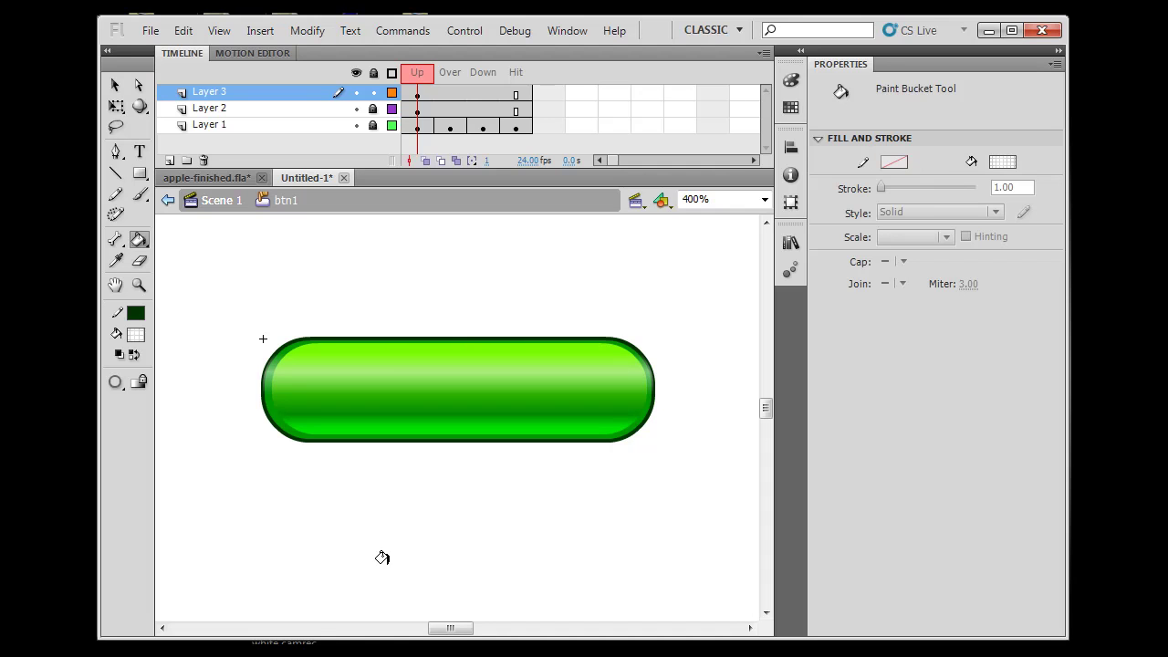
{"action": "left_click", "coordinate": [115, 86]}
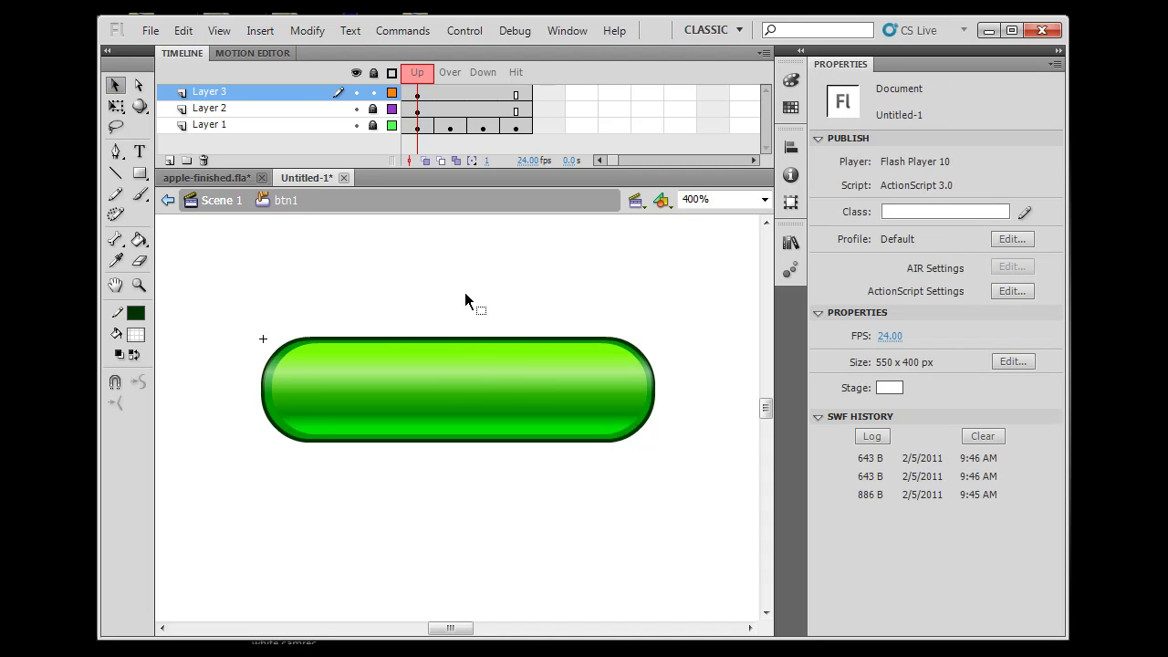
{"action": "left_click", "coordinate": [480, 373]}
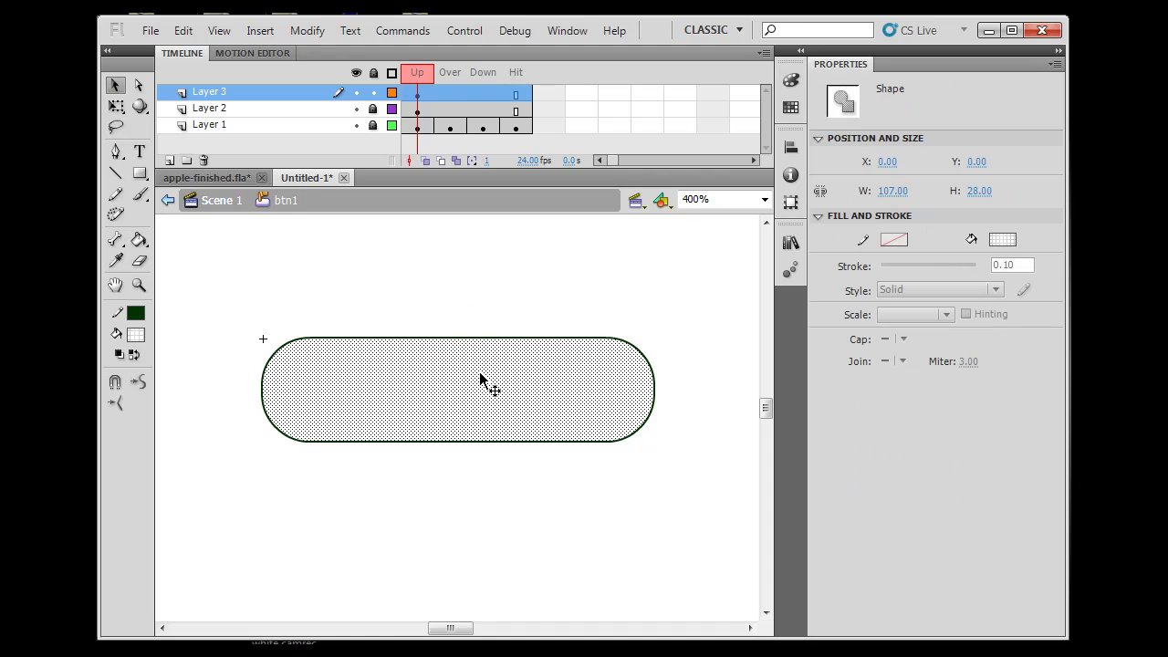
Set the alpha of the Layer 3 gradient's middle white stop to 65% and deselect the shape.
{"action": "left_click", "coordinate": [790, 79]}
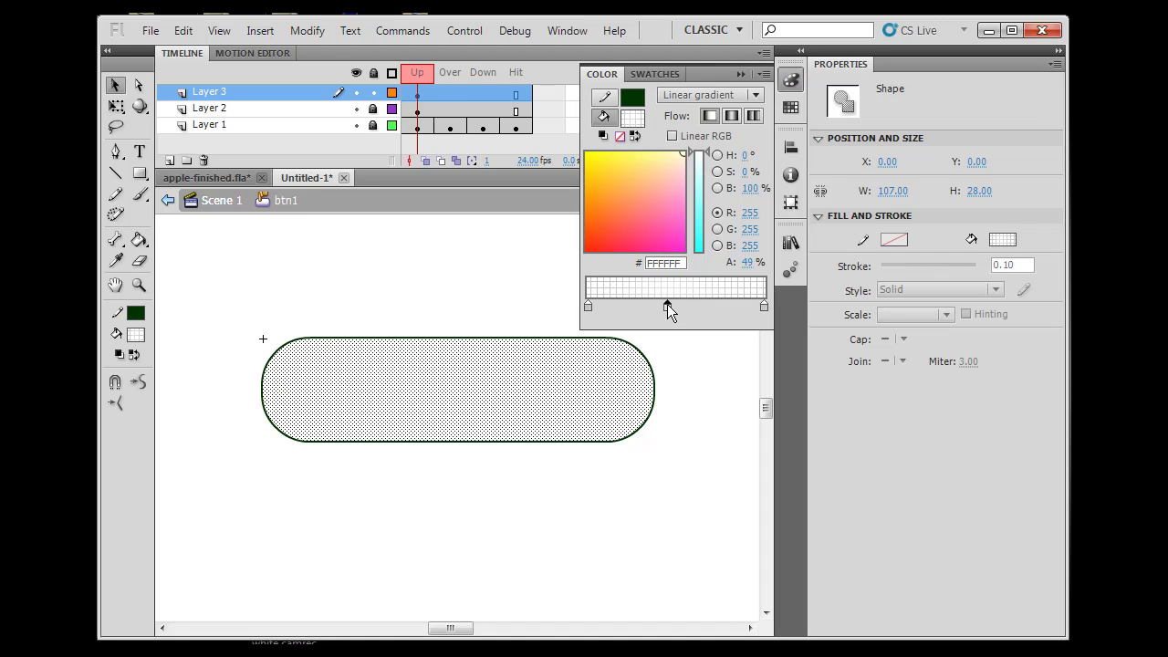
{"action": "mouse_move", "coordinate": [744, 263]}
{"action": "left_mouse_down"}
{"action": "mouse_move", "coordinate": [762, 264]}
{"action": "mouse_move", "coordinate": [742, 271]}
{"action": "left_mouse_up"}
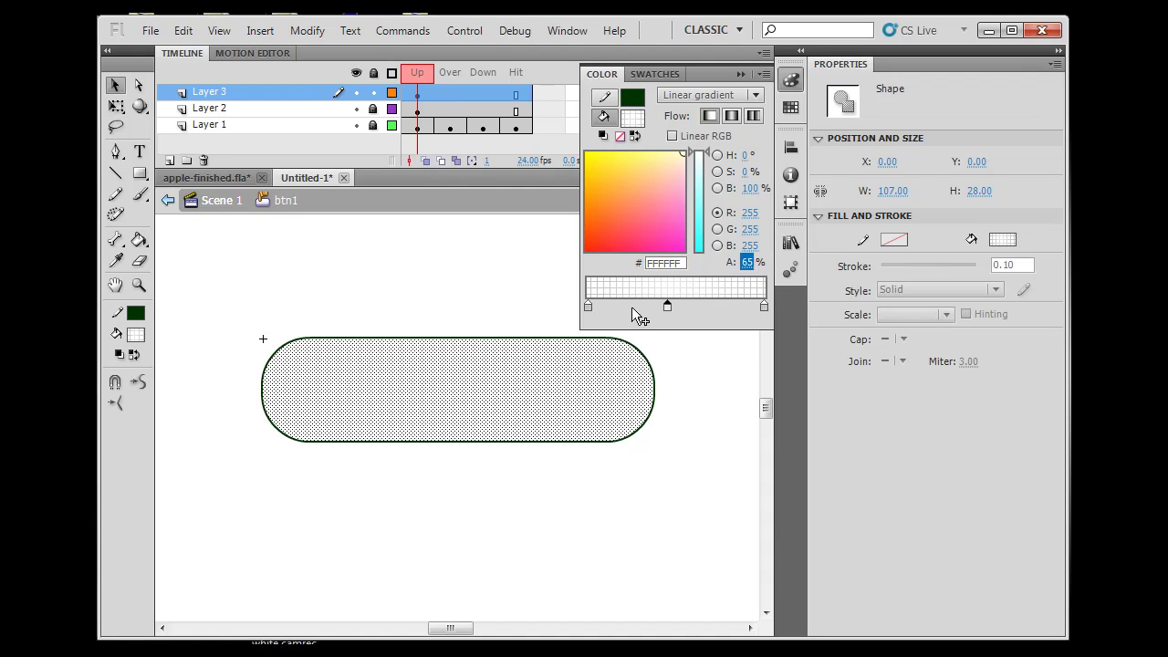
{"action": "left_click", "coordinate": [115, 86]}
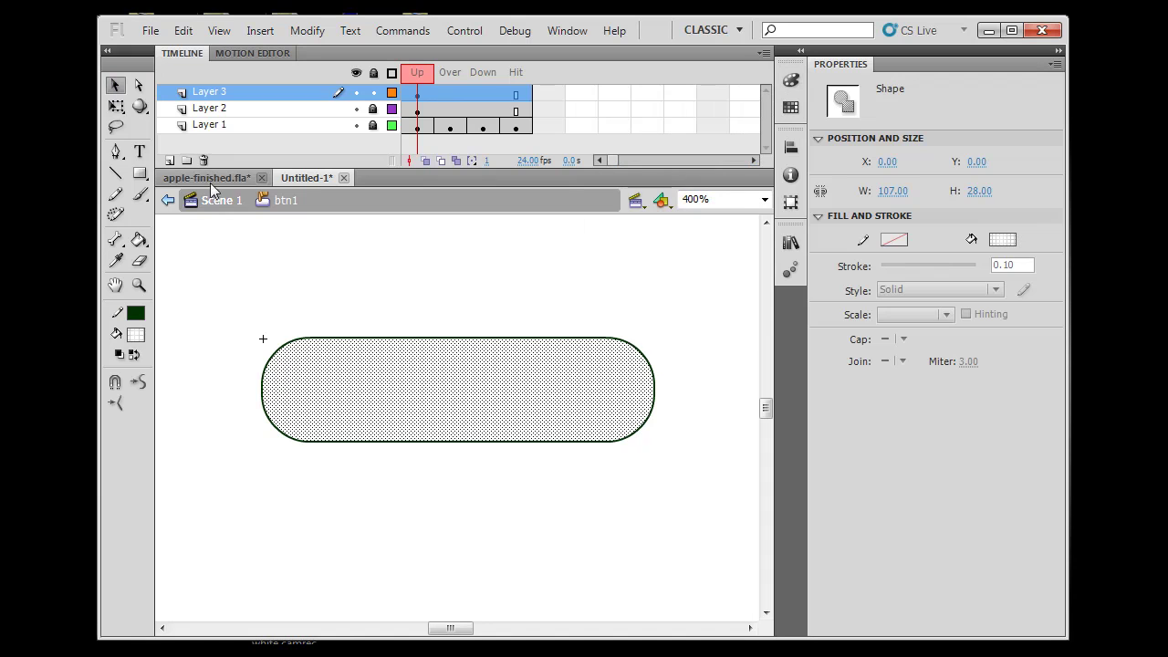
{"action": "left_click", "coordinate": [459, 292]}
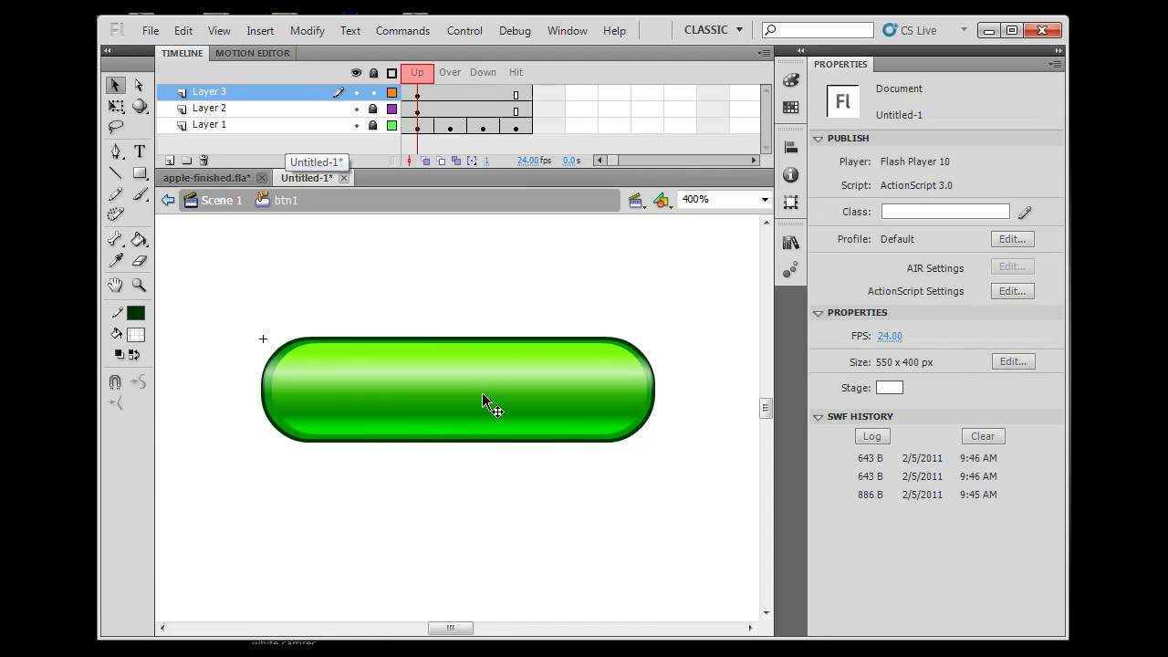
Shrink the Layer 3 highlight shape from all four sides with Free Transform to about 98.7 by 21.25 px, inset within the button.
{"action": "left_click", "coordinate": [111, 106]}
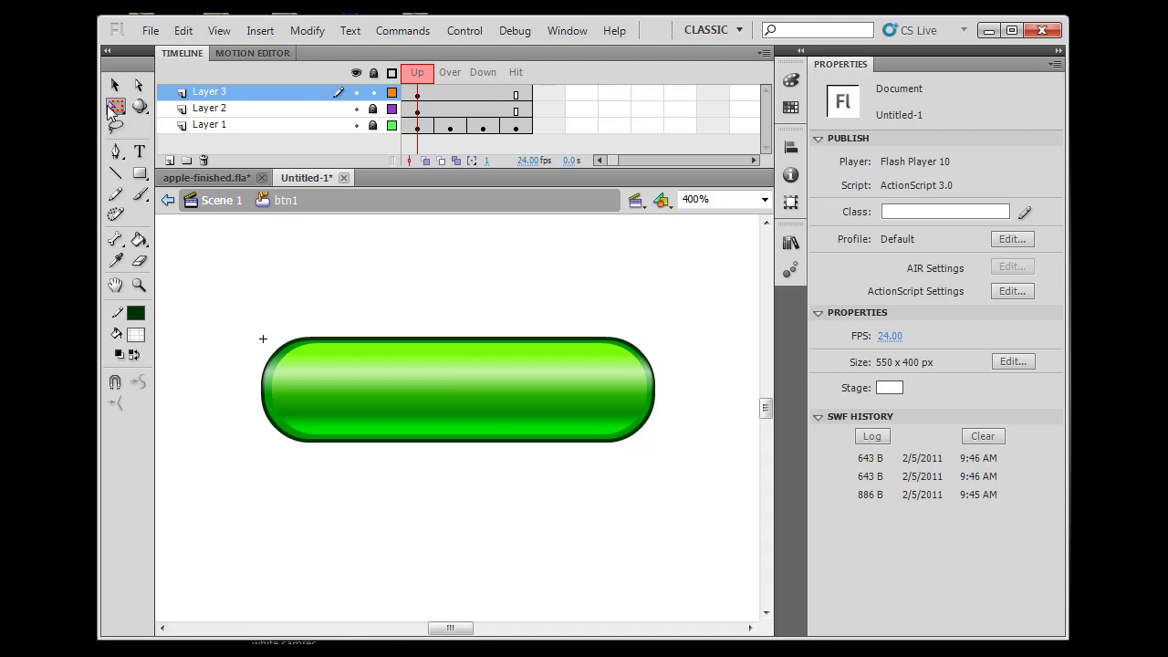
{"action": "left_click", "coordinate": [111, 107]}
{"action": "left_click", "coordinate": [460, 385]}
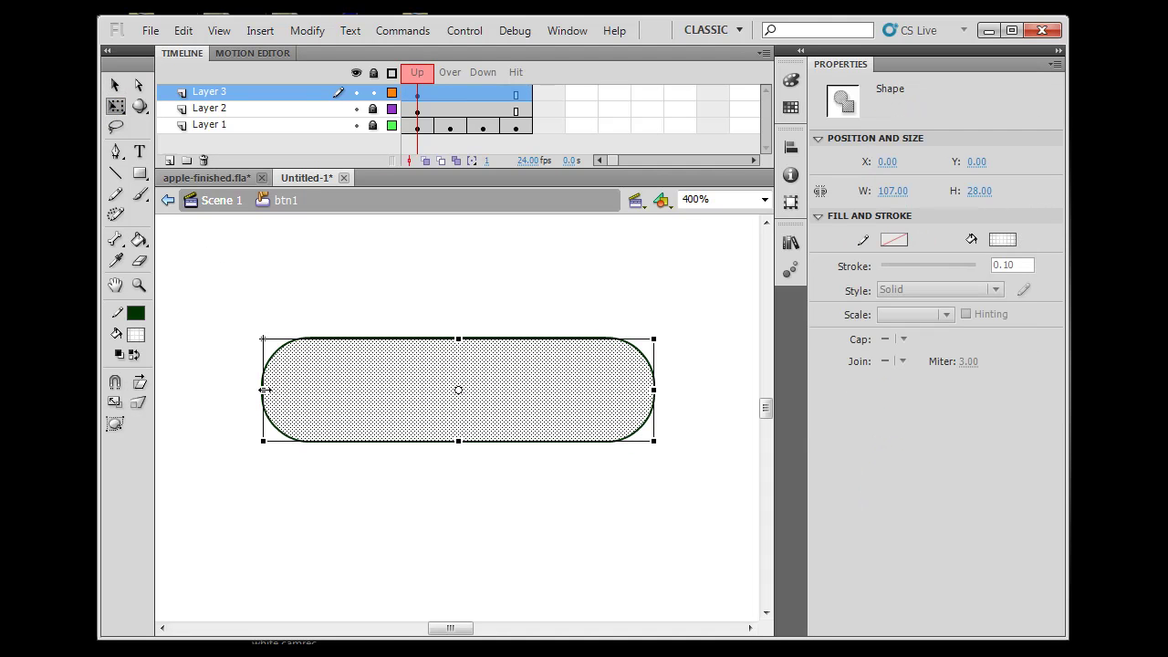
{"action": "left_click_drag", "start_coordinate": [262, 390], "coordinate": [279, 390]}
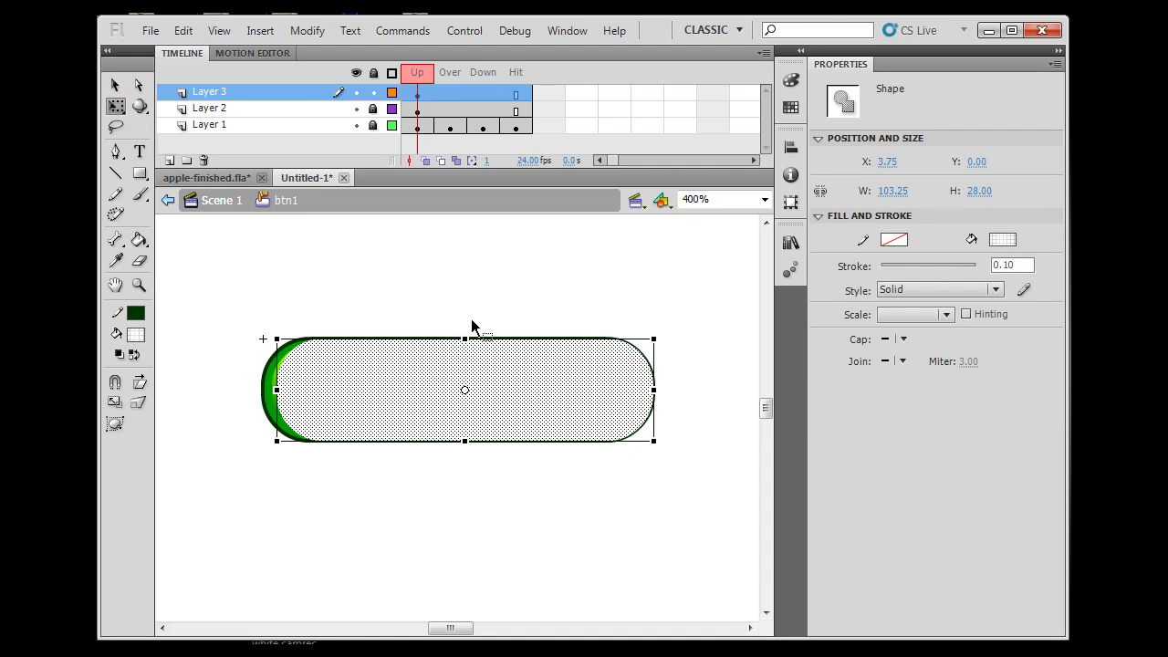
{"action": "left_click_drag", "start_coordinate": [464, 339], "coordinate": [464, 347]}
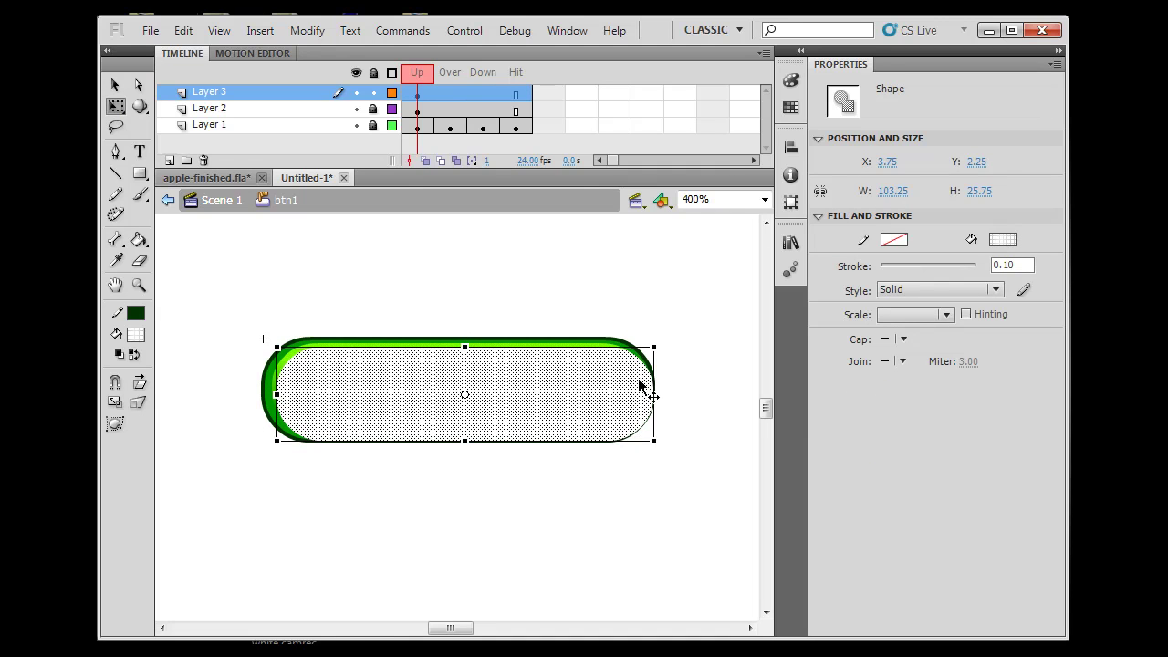
{"action": "left_click_drag", "start_coordinate": [651, 391], "coordinate": [636, 393]}
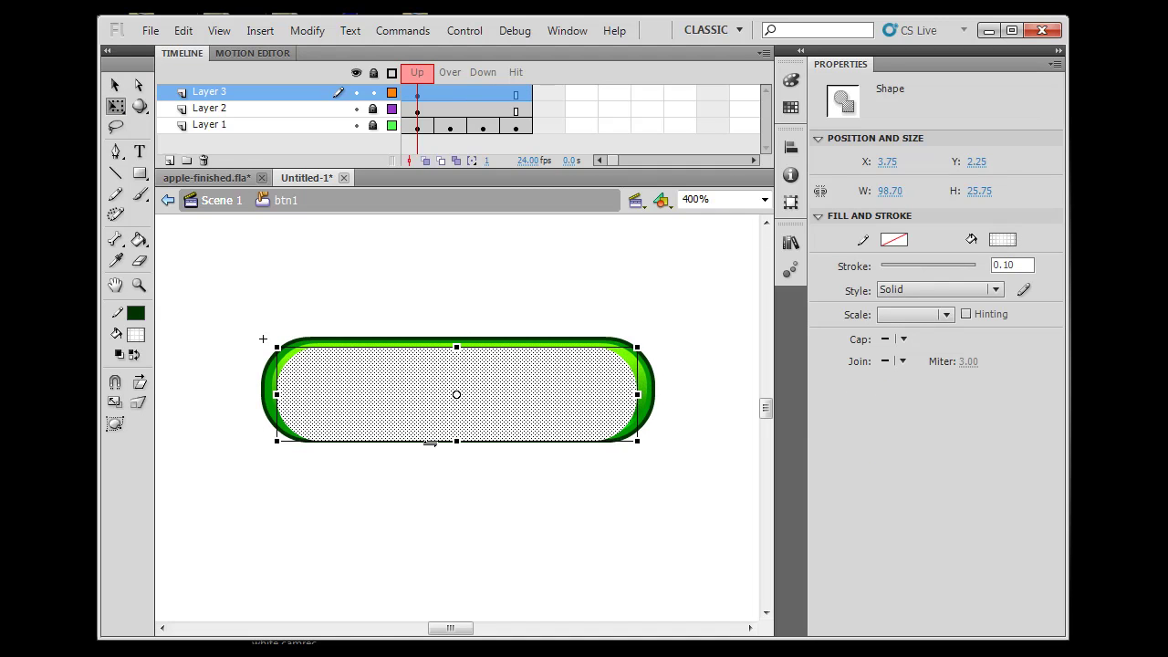
{"action": "left_click_drag", "start_coordinate": [455, 444], "coordinate": [456, 425]}
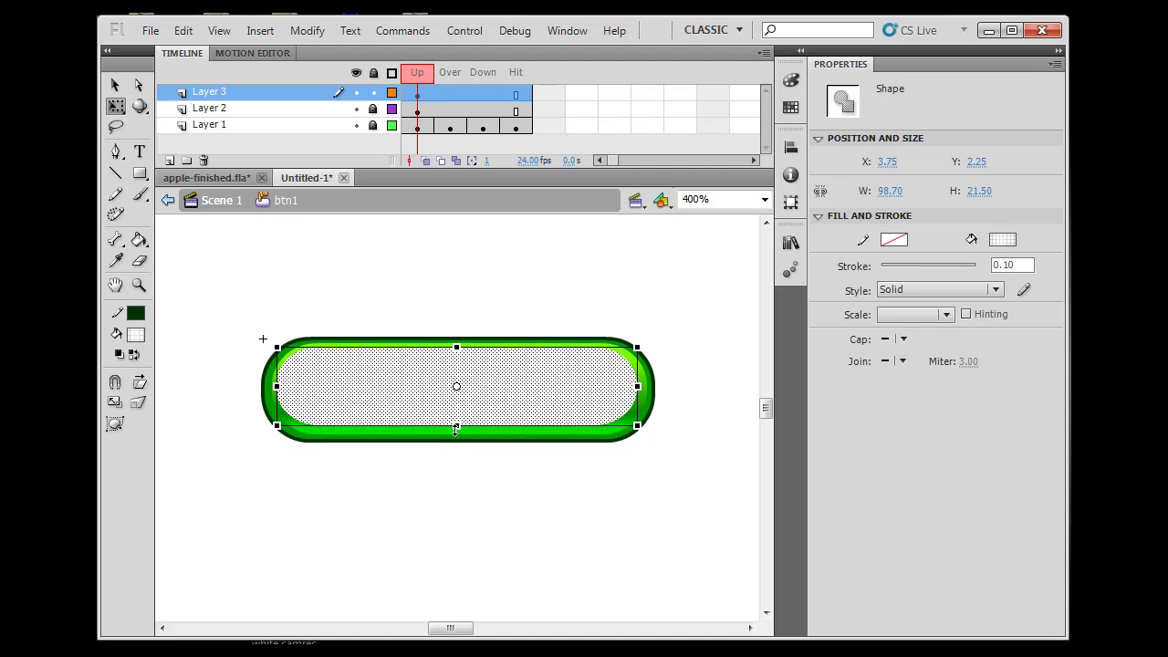
{"action": "left_click", "coordinate": [316, 256]}
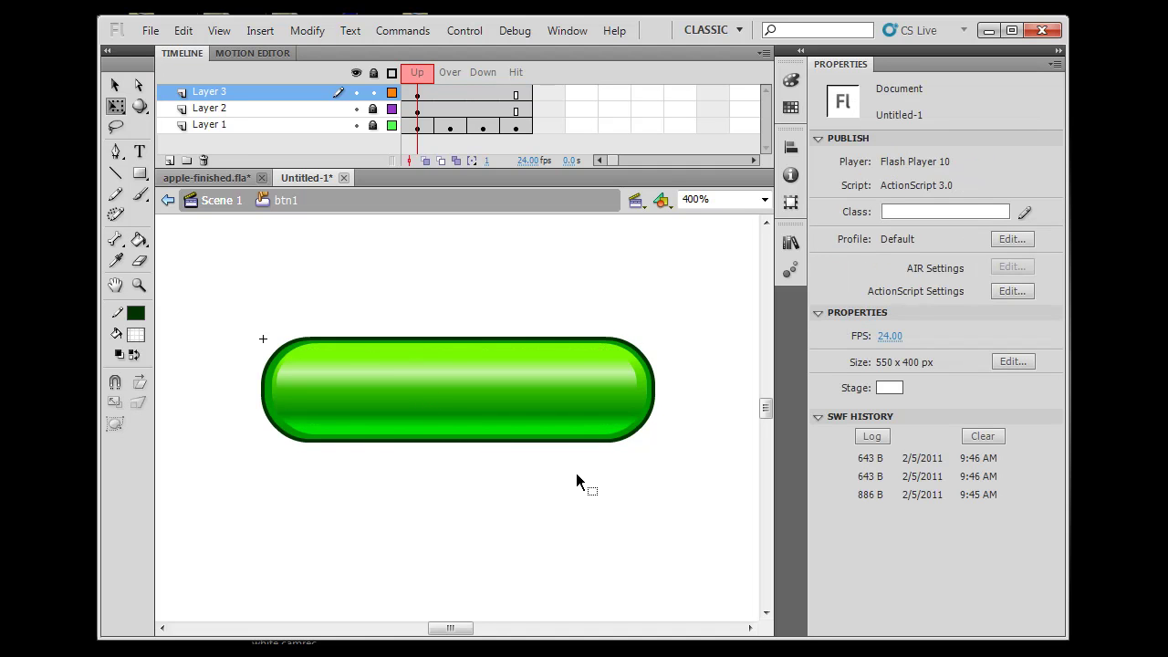
Nudge the Layer 3 highlight shape right and up to X 4.25, Y 0.50, and deselect it.
{"action": "left_click", "coordinate": [508, 375]}
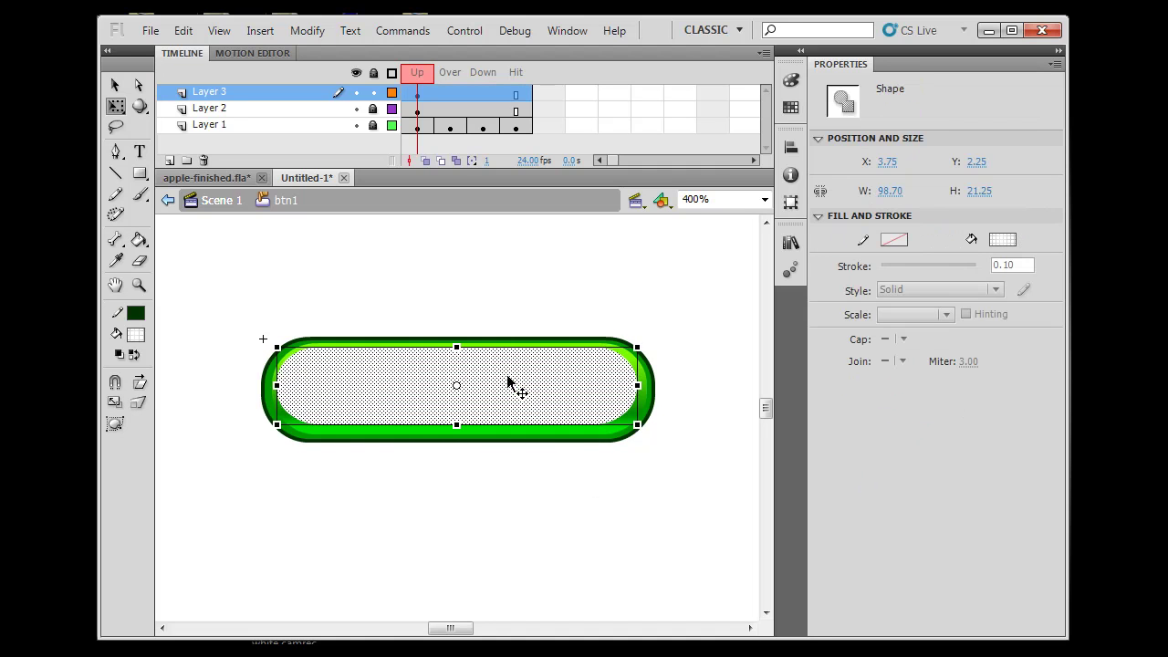
{"action": "key", "text": "Right"}
{"action": "key", "text": "Right"}
{"action": "key", "text": "Up"}
{"action": "key", "text": "Up"}
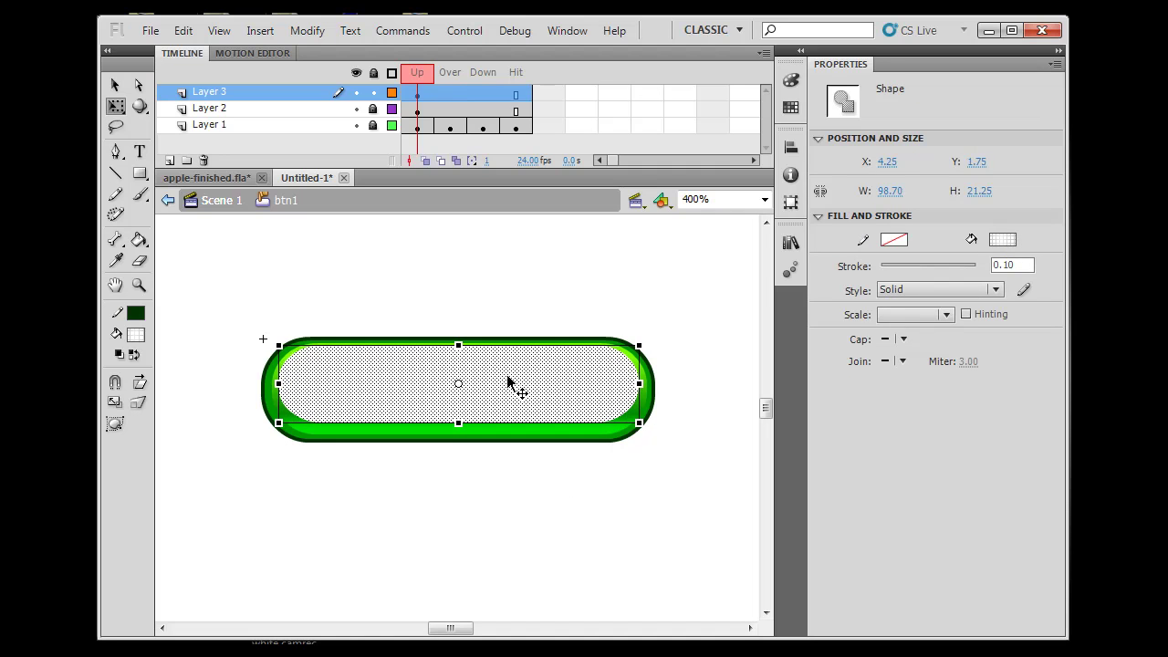
{"action": "left_click", "coordinate": [509, 299]}
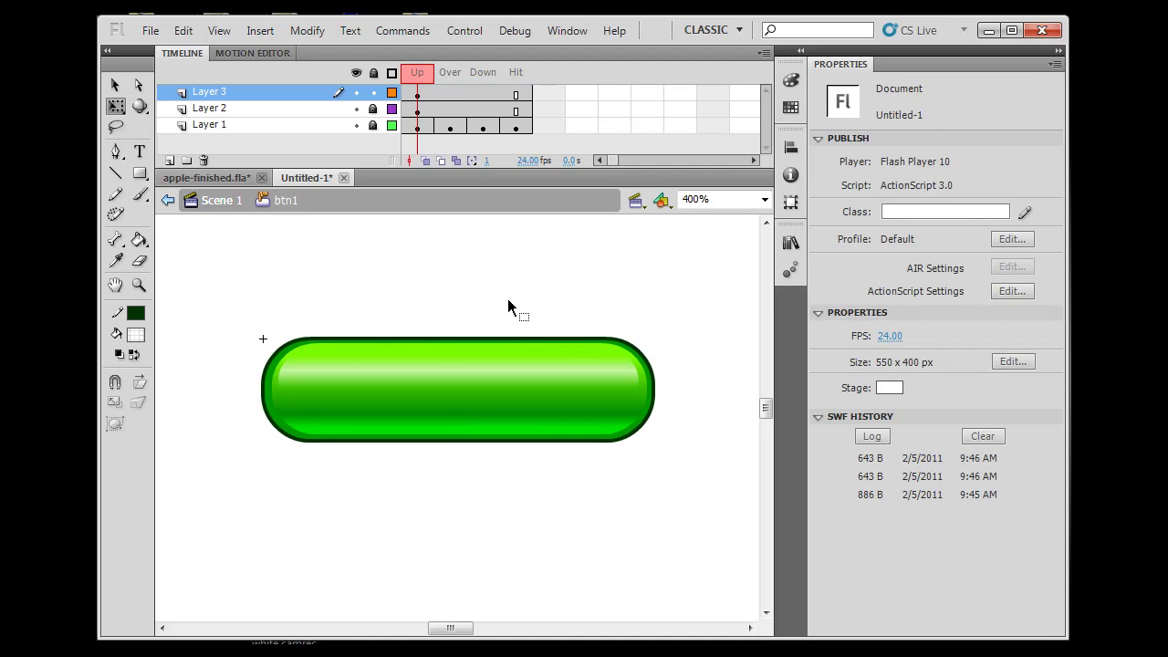
{"action": "left_click", "coordinate": [498, 391]}
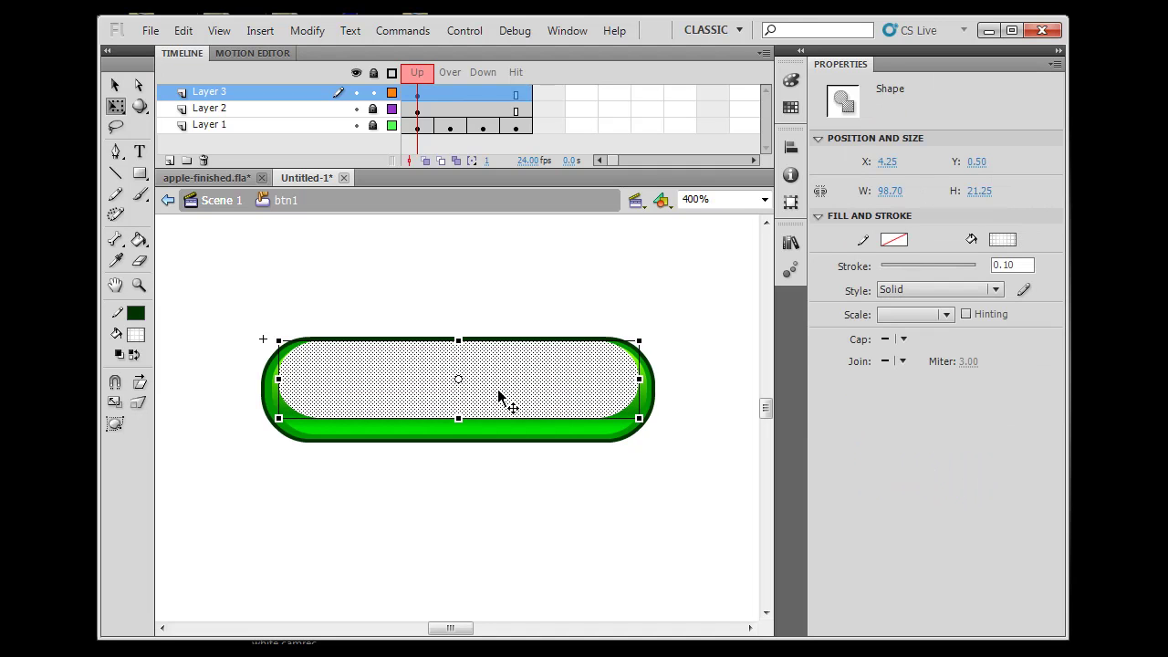
{"action": "left_click", "coordinate": [514, 282]}
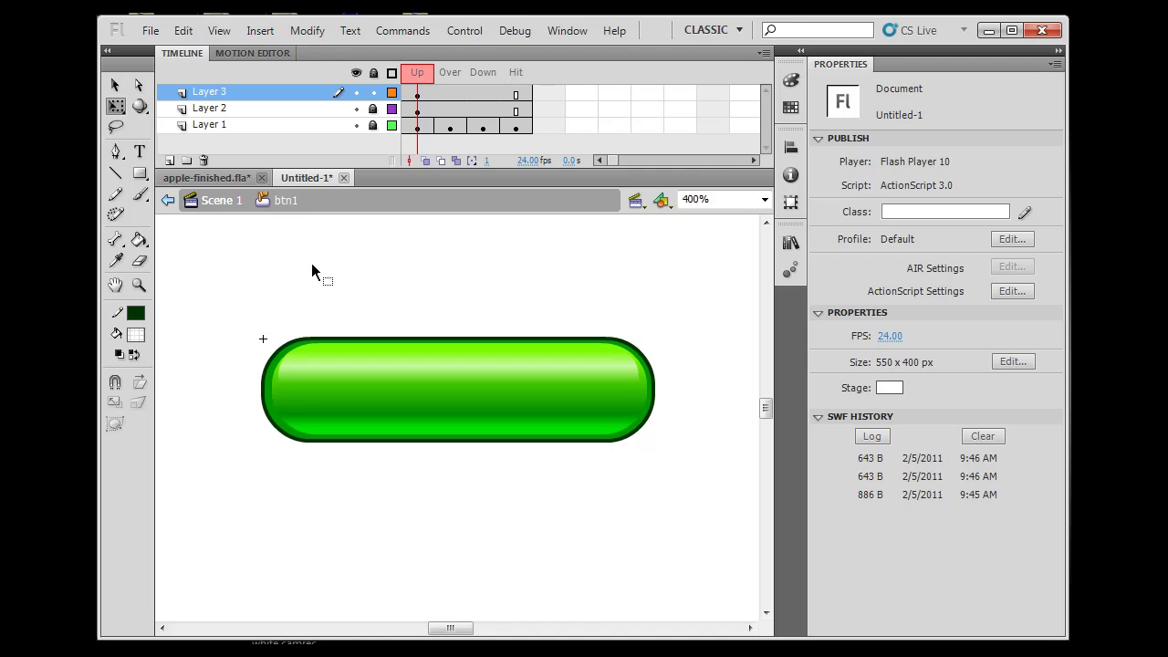
Return from the btn1 symbol to Scene 1 and view the deselected button at 100% magnification.
{"action": "left_click", "coordinate": [215, 200]}
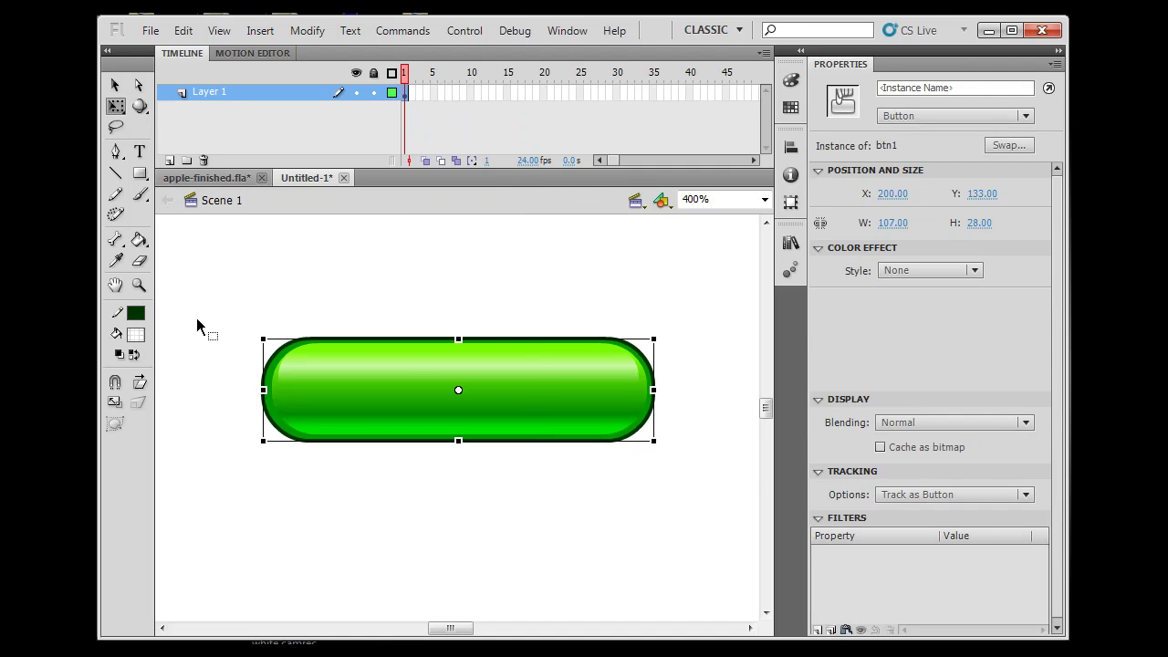
{"action": "left_click", "coordinate": [115, 84]}
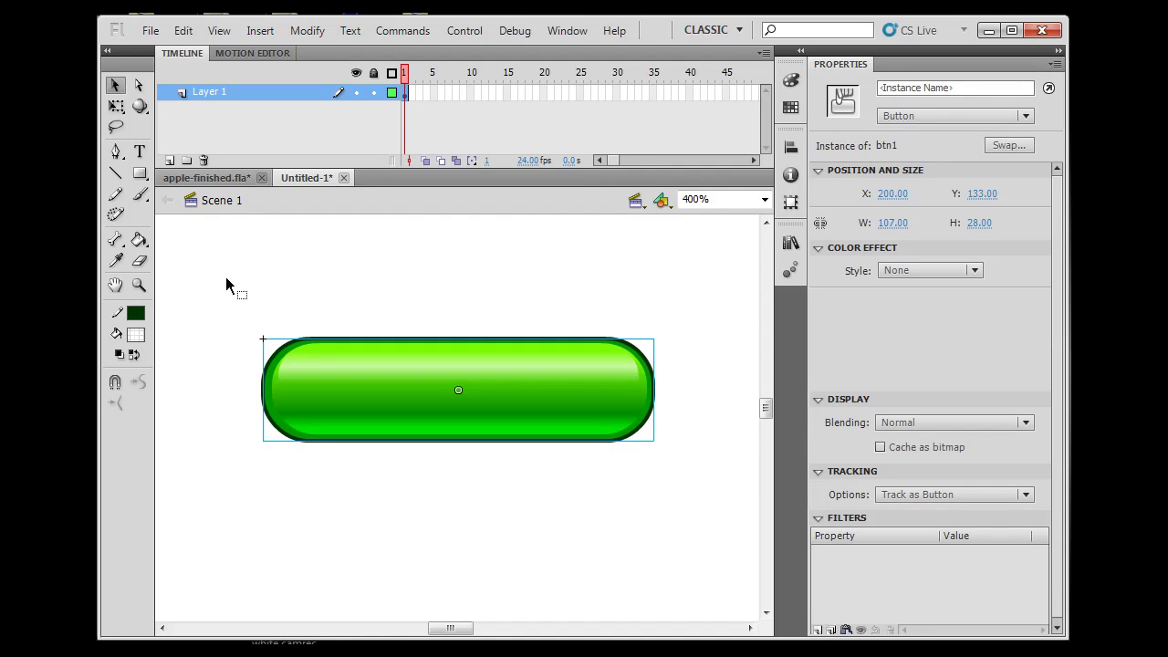
{"action": "left_click", "coordinate": [764, 200]}
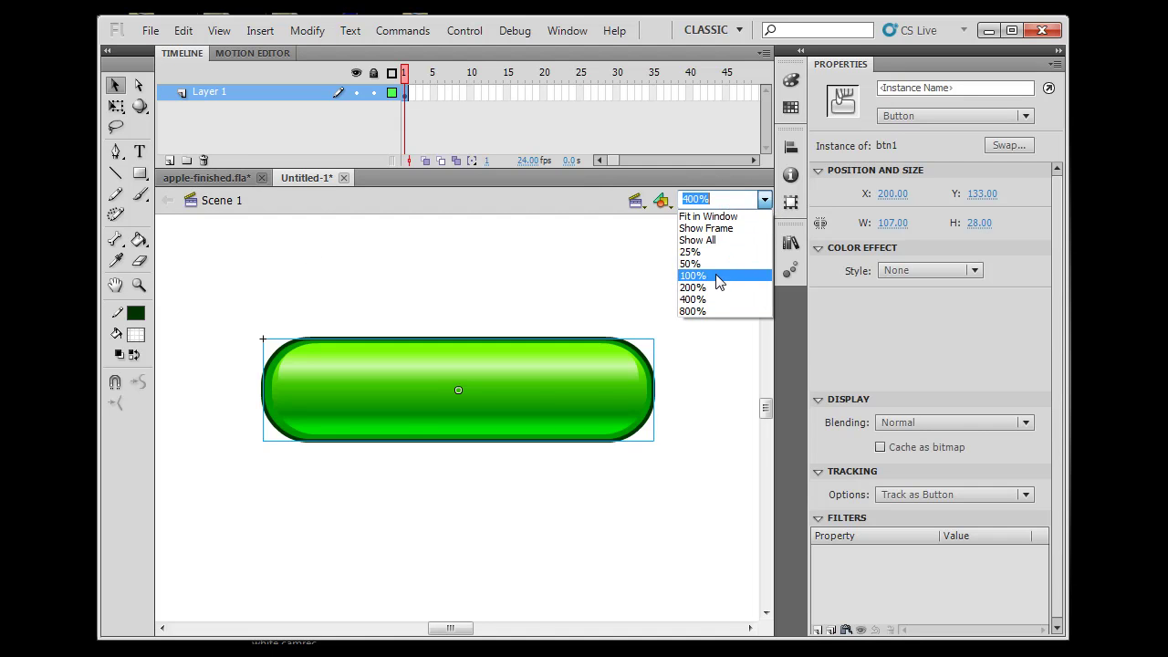
{"action": "left_click", "coordinate": [715, 273]}
{"action": "left_click", "coordinate": [565, 425]}
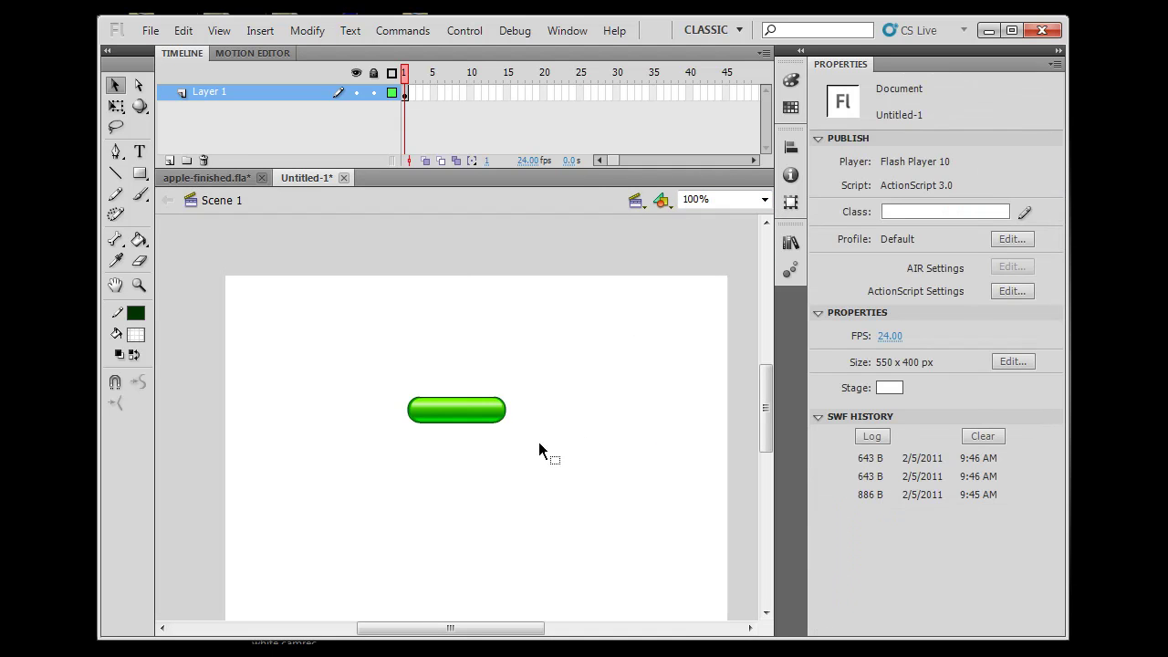
{"action": "left_click", "coordinate": [457, 411]}
{"action": "left_click", "coordinate": [468, 443]}
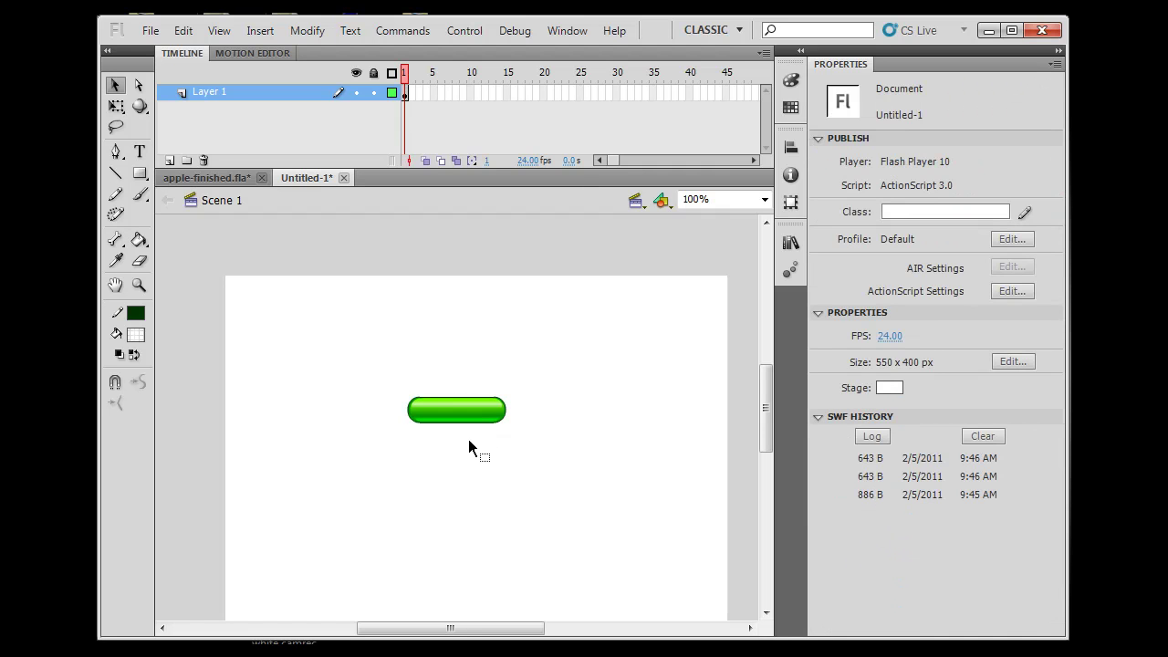